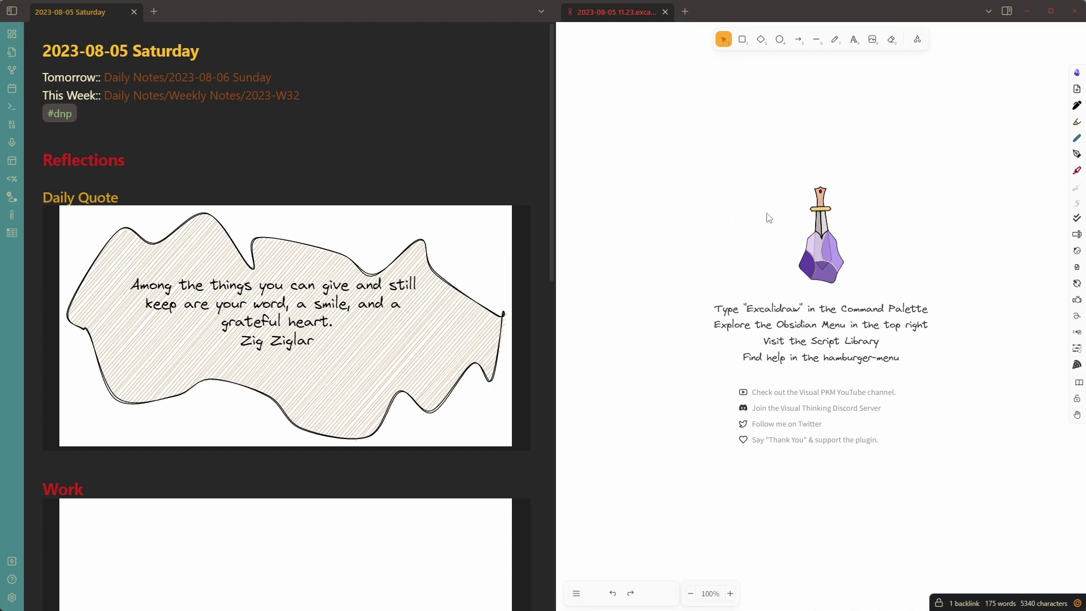
key(ctrl+v)
drag(912, 186, 882, 189)
drag(882, 237, 754, 184)
Play and pause the embedded YouTube video in the drawing preview under the daily note's Work heading
click(280, 153)
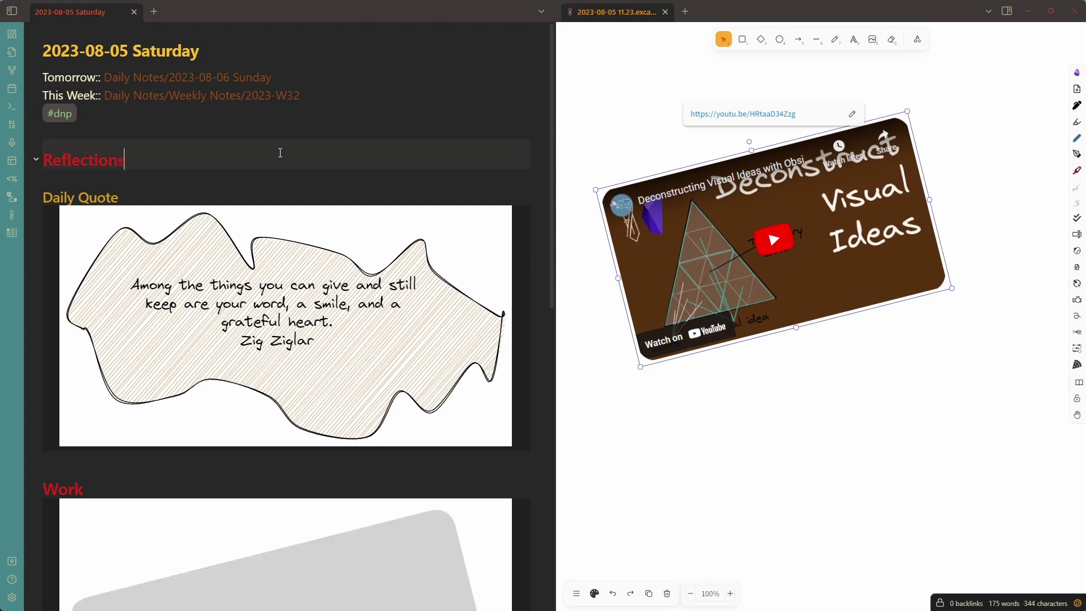
scroll(294, 339, down, 5)
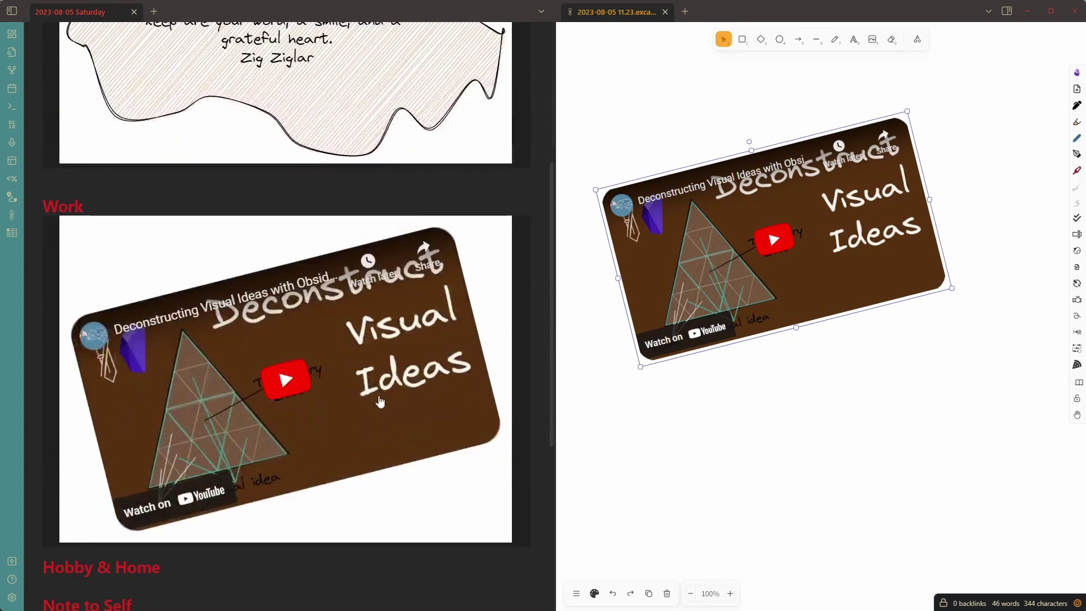
click(280, 377)
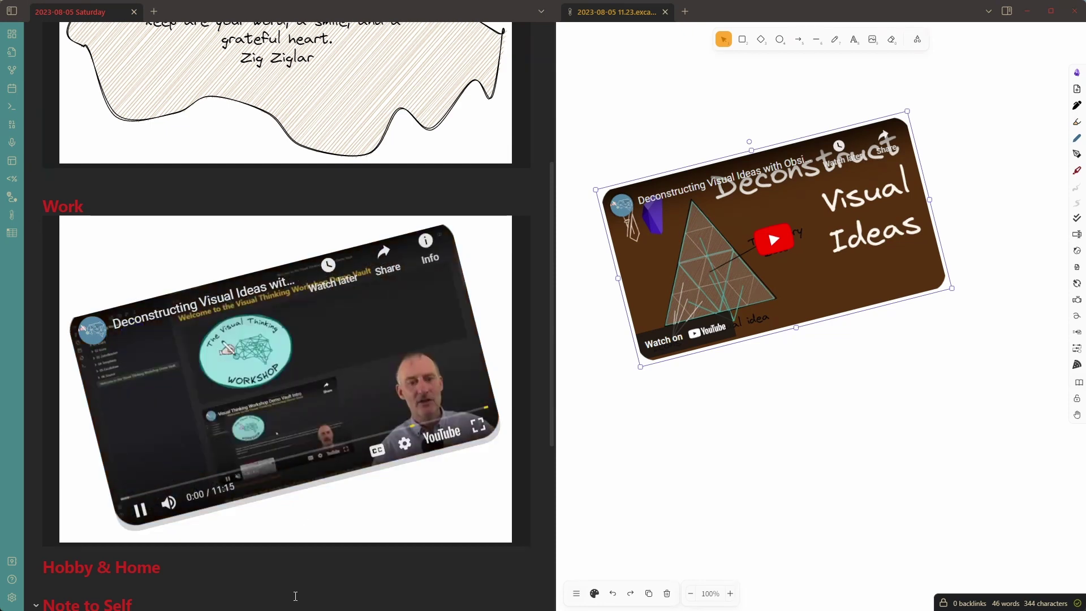
click(261, 523)
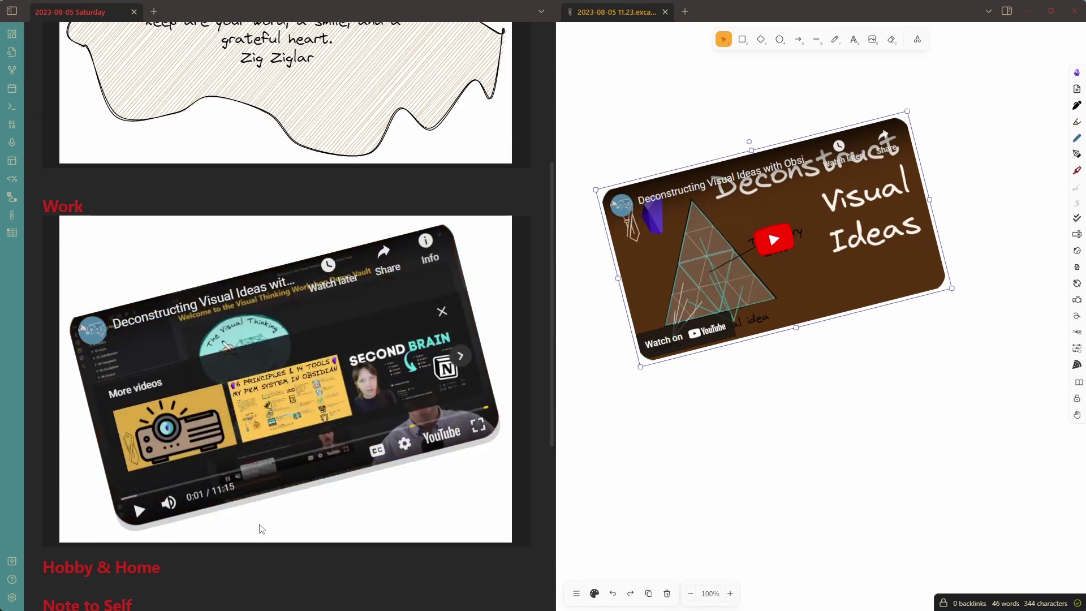
click(915, 39)
click(887, 88)
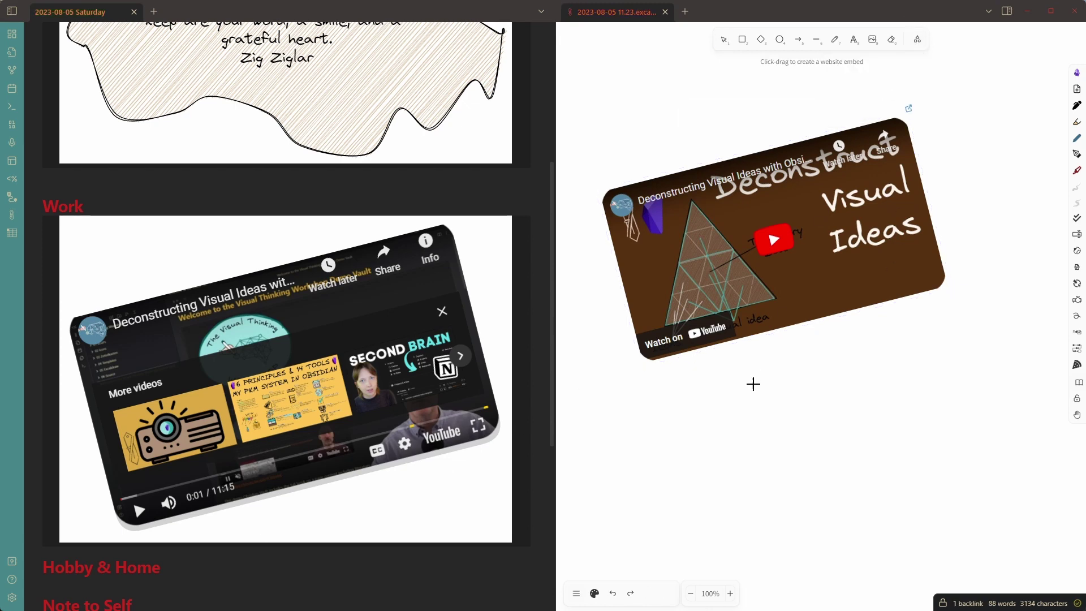
drag(750, 362, 1005, 585)
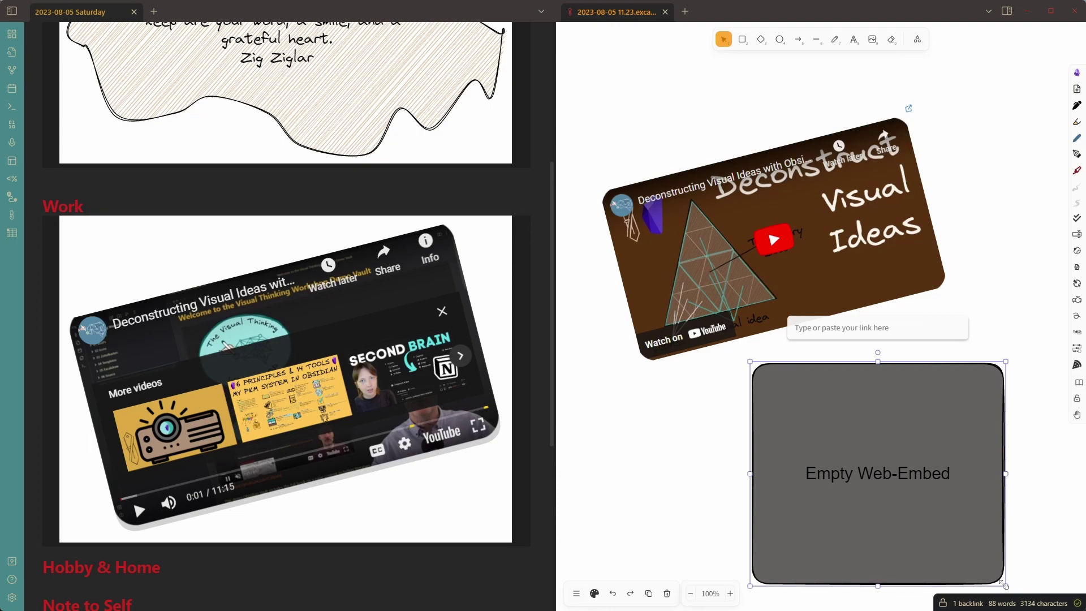
text(https://obsidian.md)
key(Return)
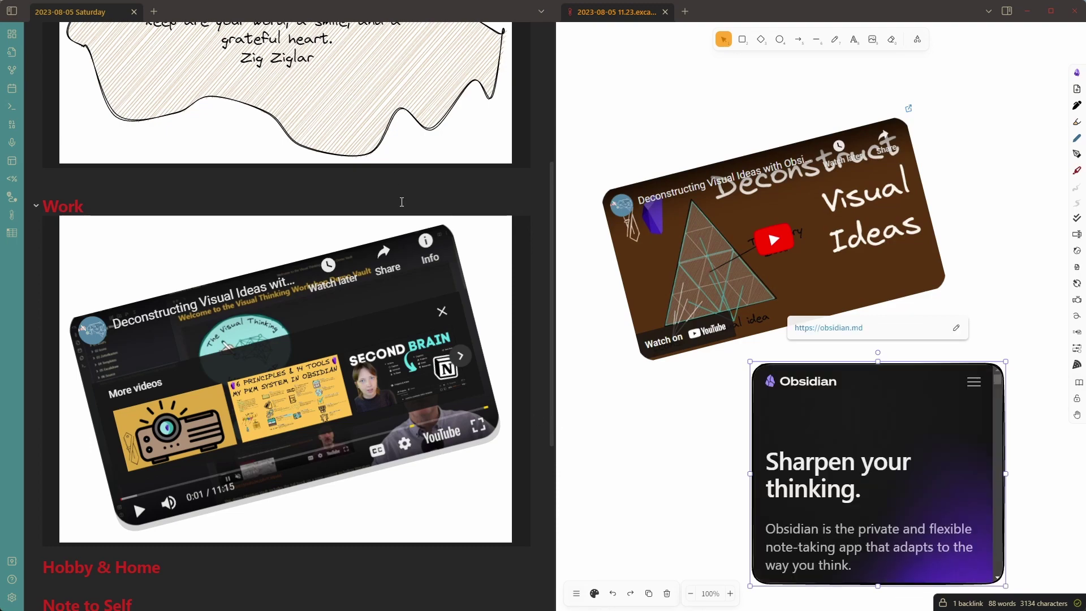
Browse the embedded Obsidian website inside the drawing preview in the daily note
scroll(348, 404, down, 4)
click(349, 404)
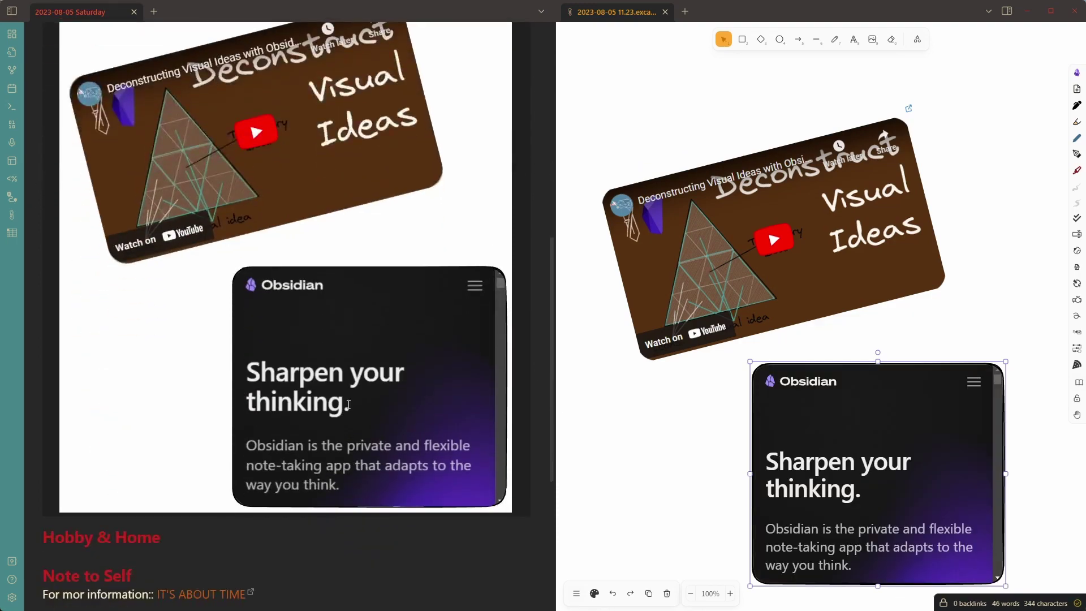
scroll(353, 404, down, 5)
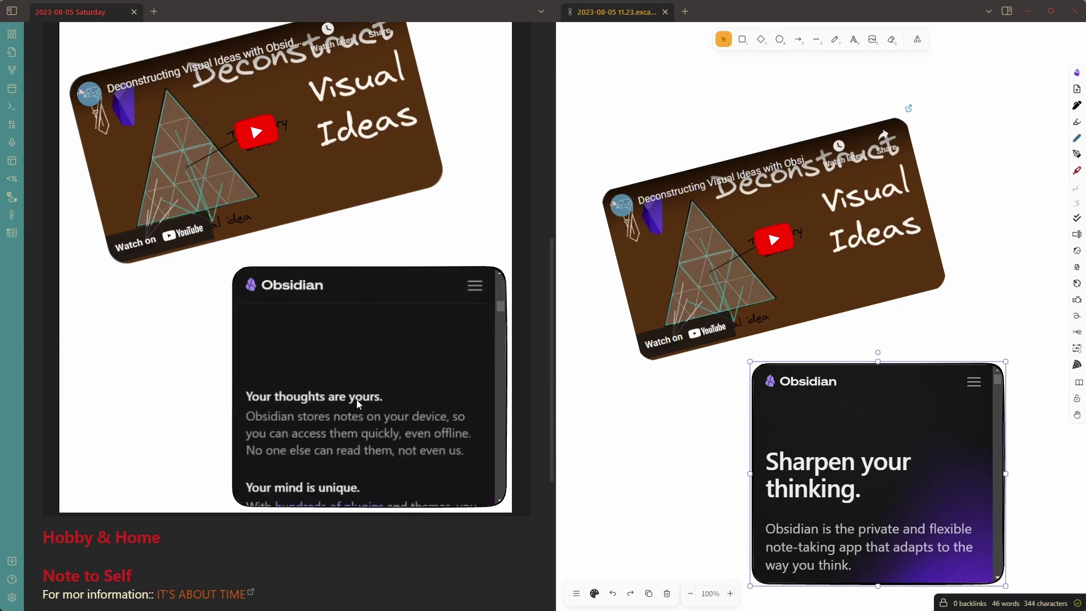
scroll(357, 400, down, 5)
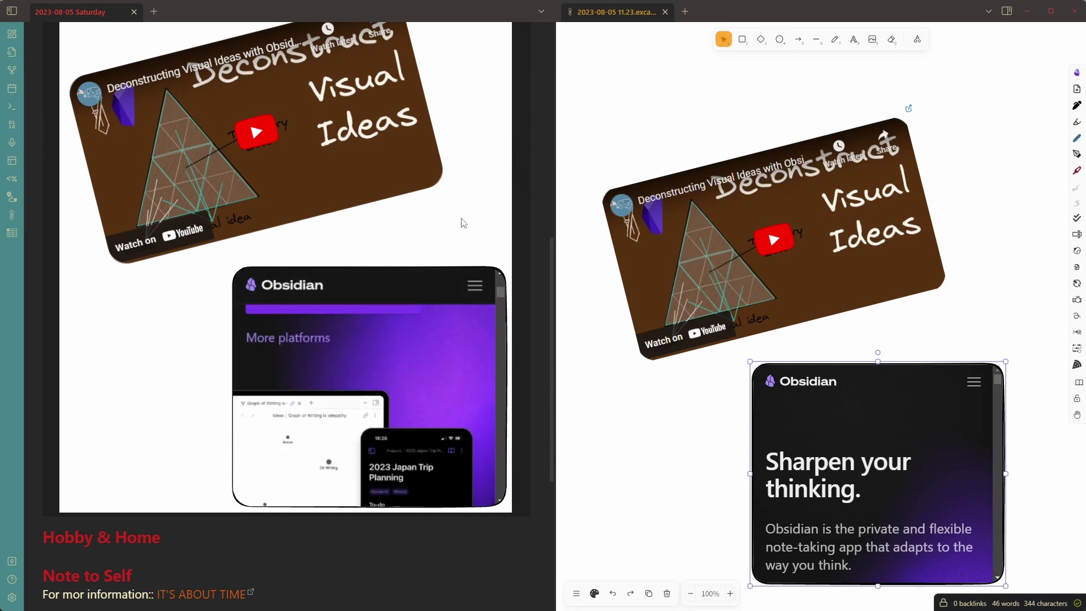
scroll(463, 222, up, 3)
Add a text link to the Project C note above the video in the drawing and enlarge it to heading size
click(12, 12)
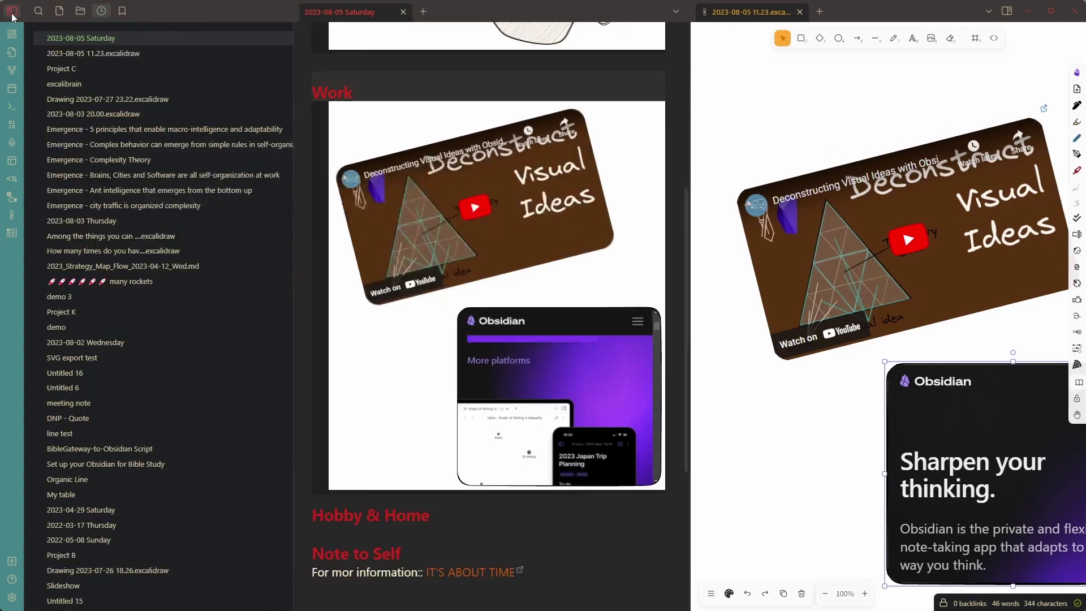
drag(71, 68, 850, 120)
click(12, 13)
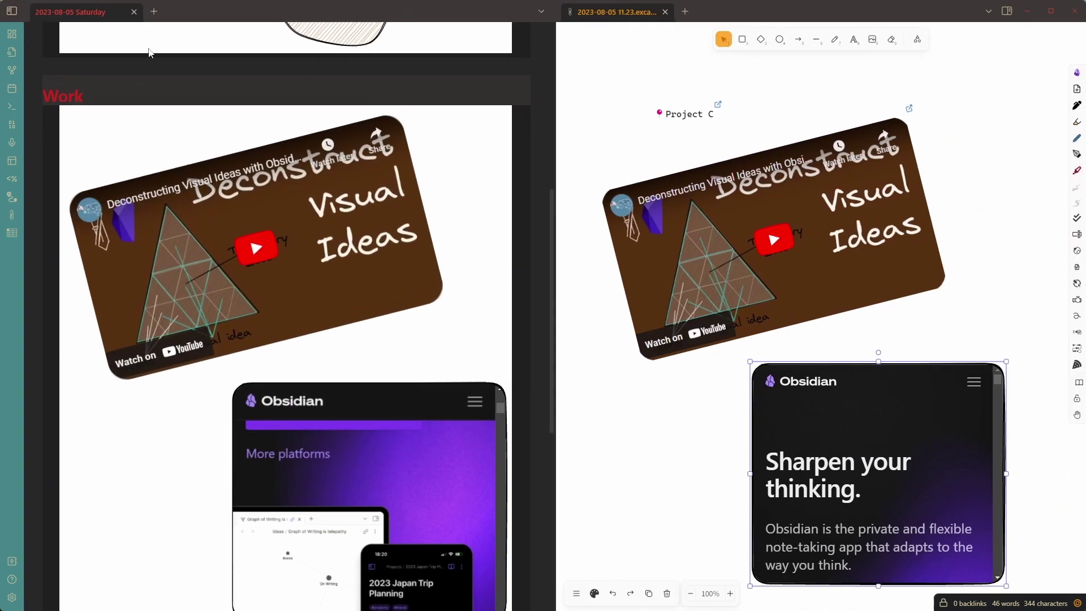
click(700, 122)
drag(702, 116, 731, 137)
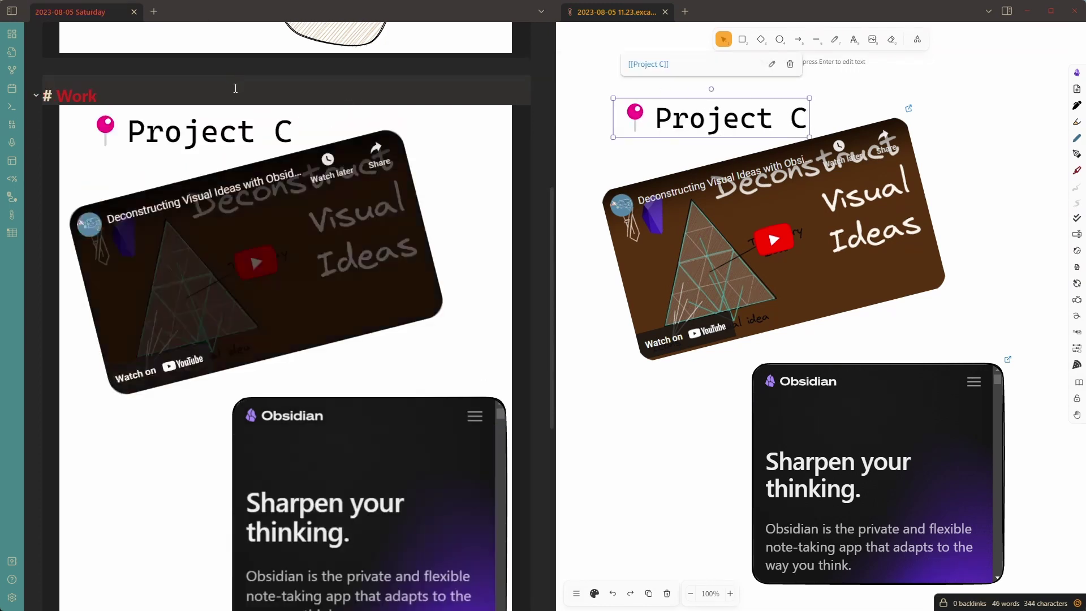
Open the Project C note through its link in the daily note's drawing preview, and return to the daily note
click(236, 88)
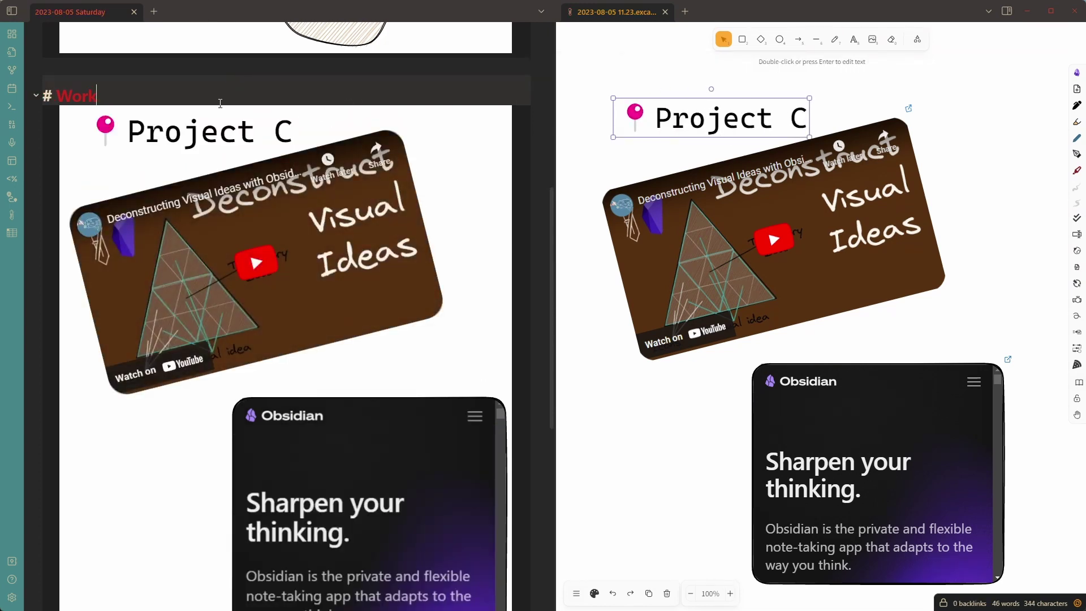
click(175, 141)
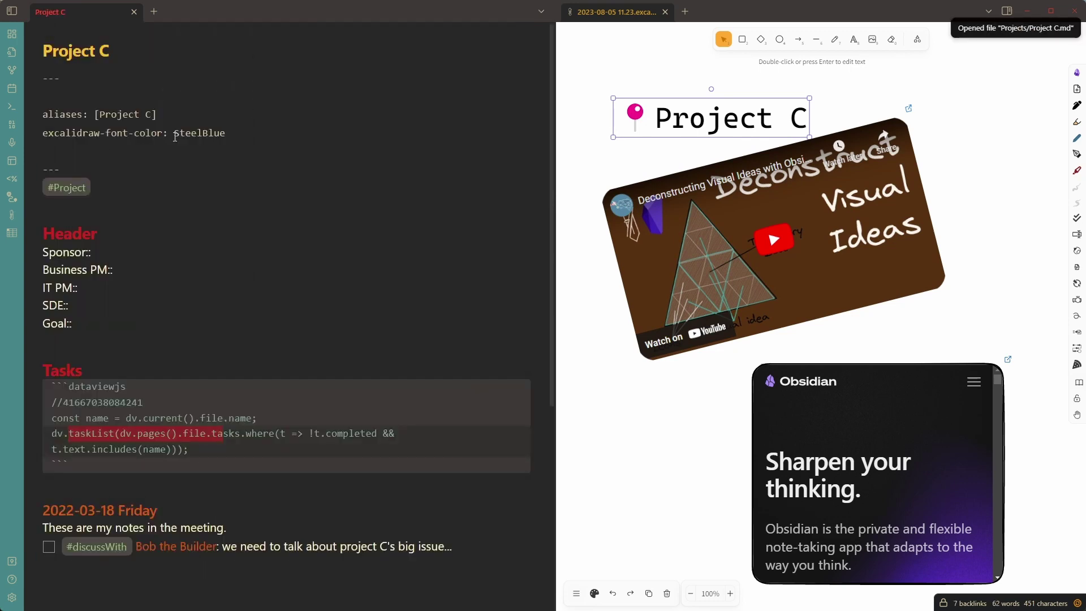
key(ctrl+alt+Left)
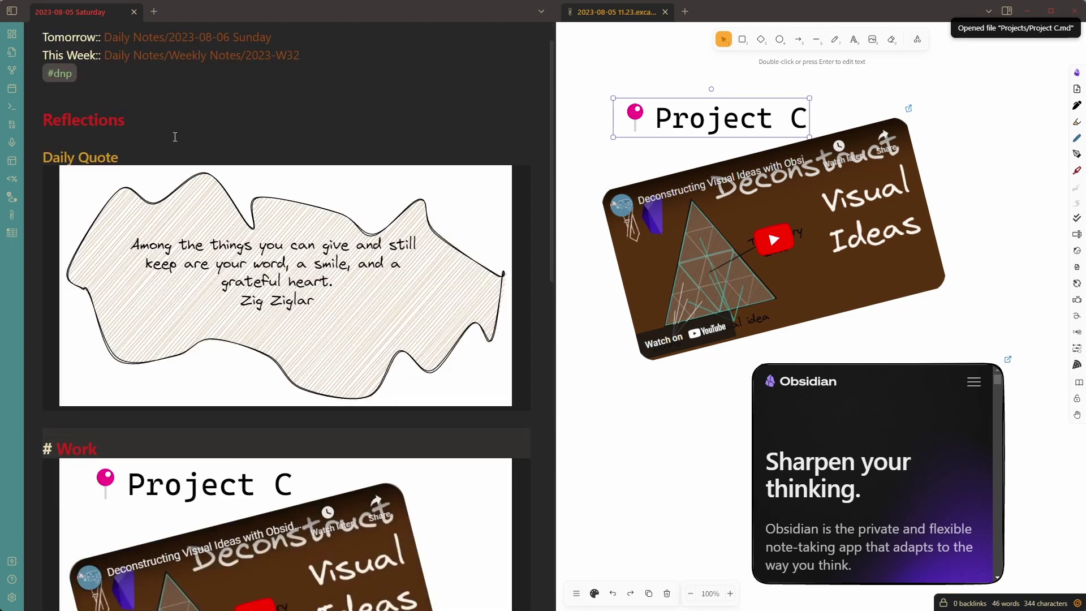
Try opening links and the source drawing from the preview under the Work heading, returning to the daily note each time
scroll(175, 137, down, 4)
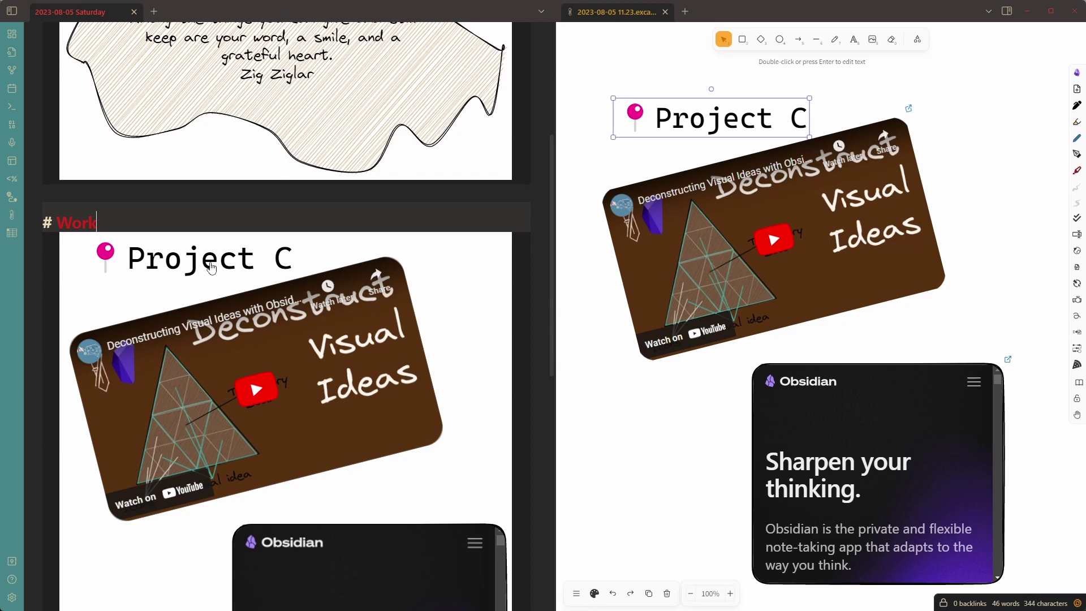
click(210, 268)
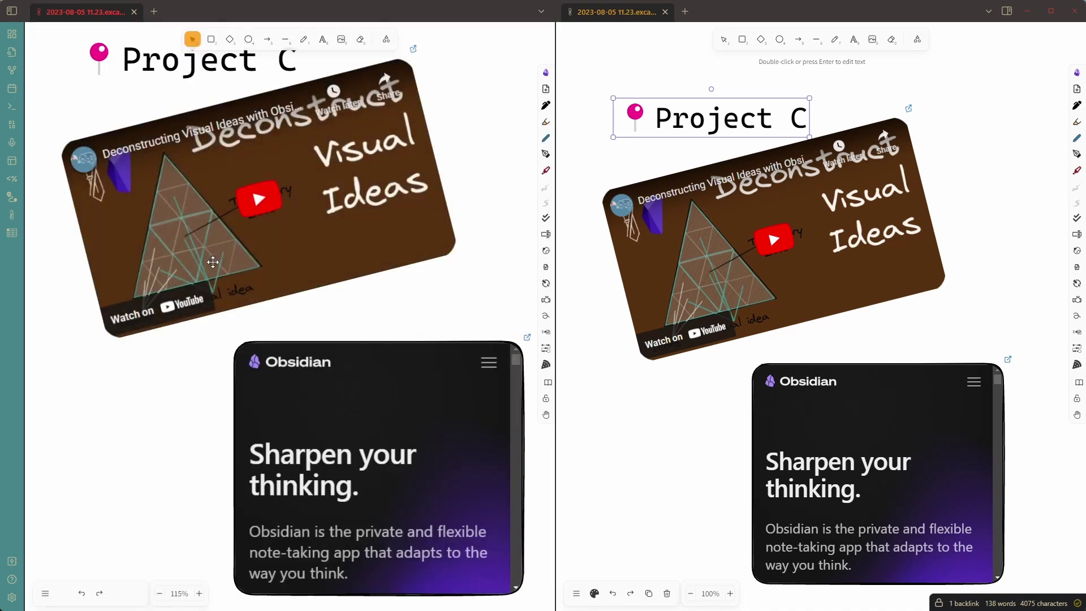
key(ctrl+alt+Left)
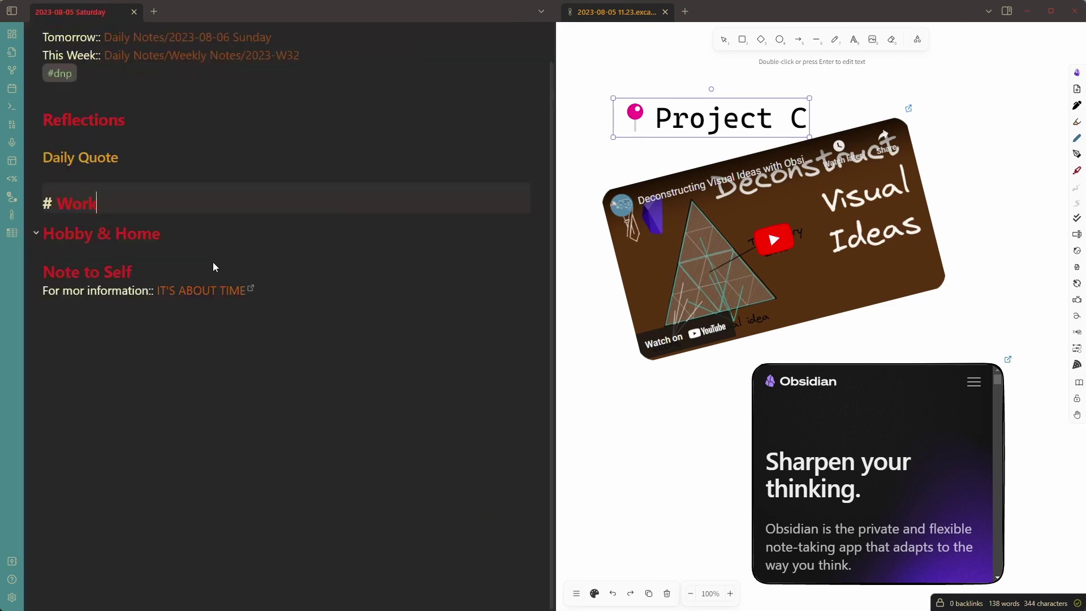
scroll(236, 410, down, 1)
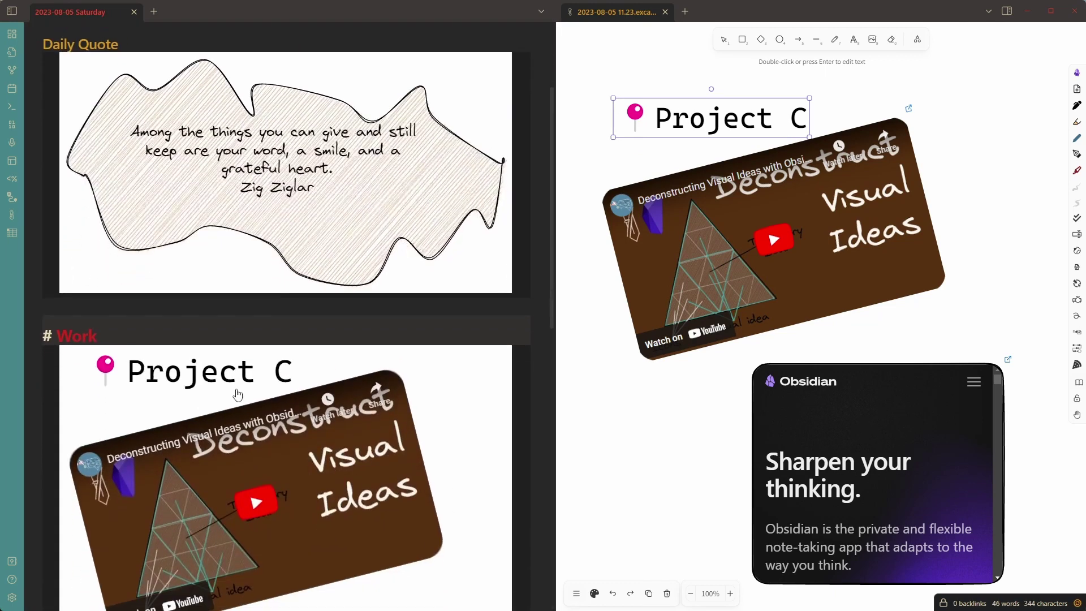
click(205, 378)
key(ctrl+alt+Left)
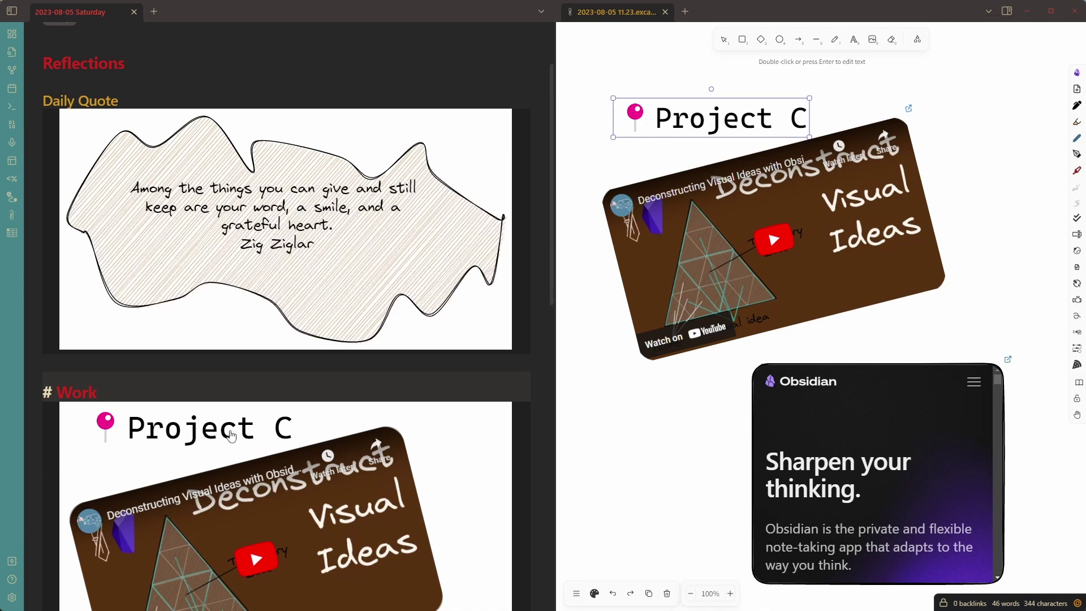
click(327, 430)
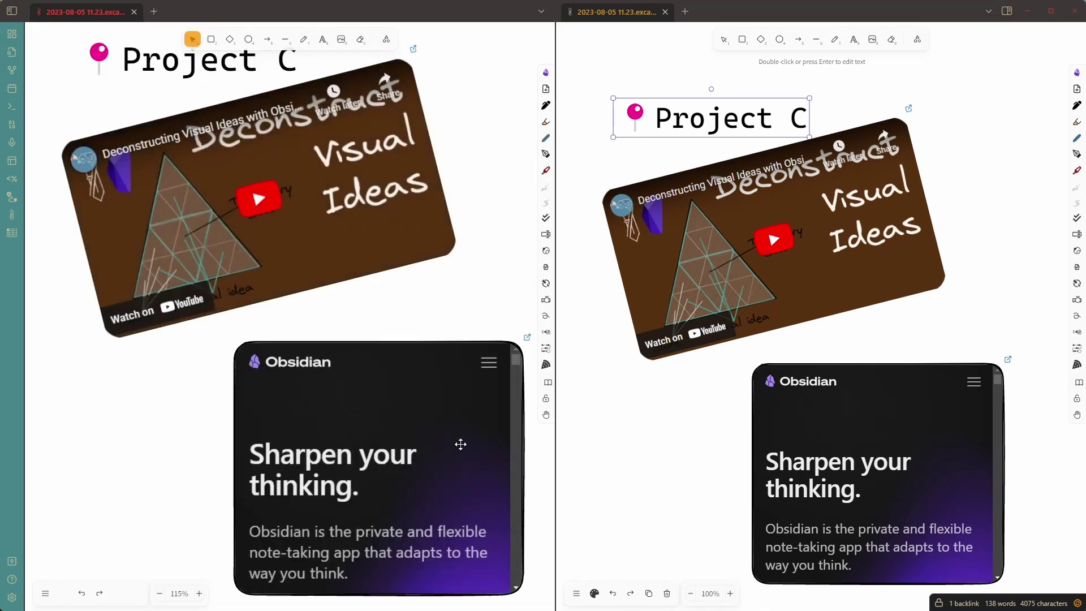
key(ctrl+alt+Left)
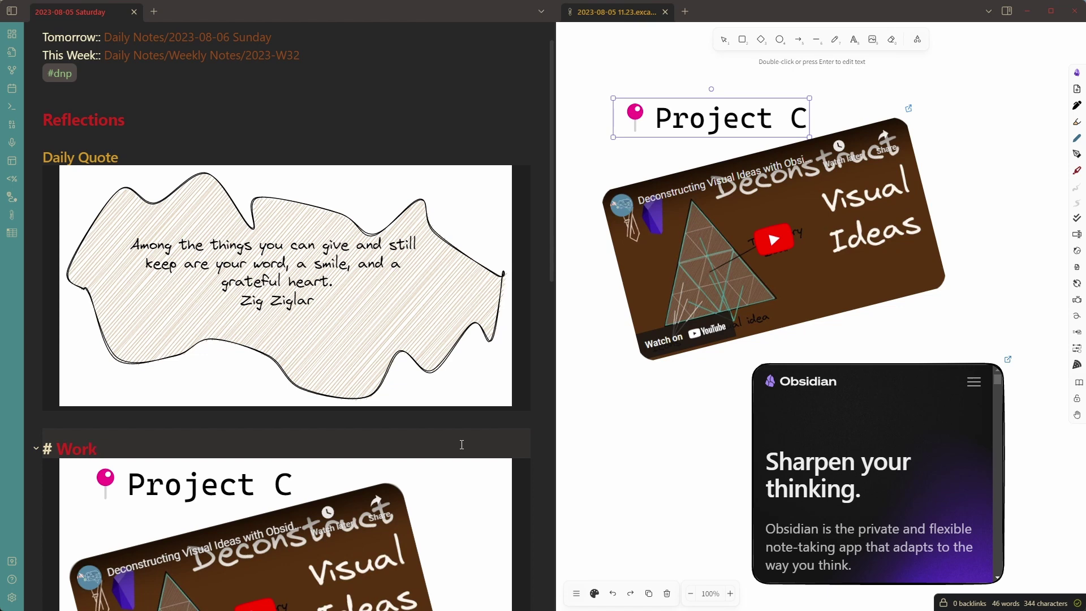
Embed the Project C note in the drawing, move it over the video's right part, and check the Work section's preview
click(645, 101)
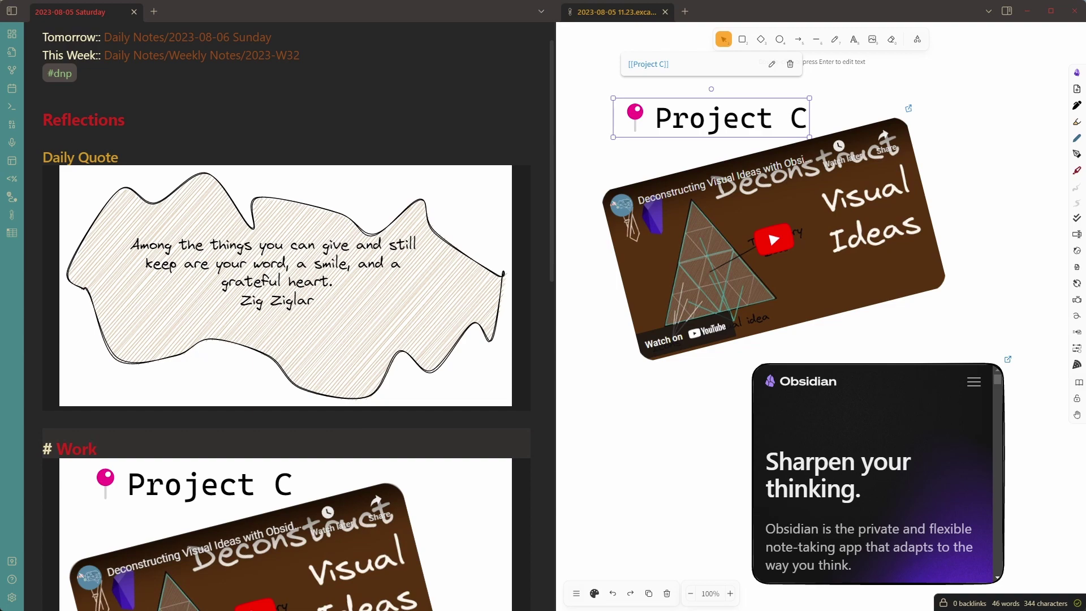
click(11, 11)
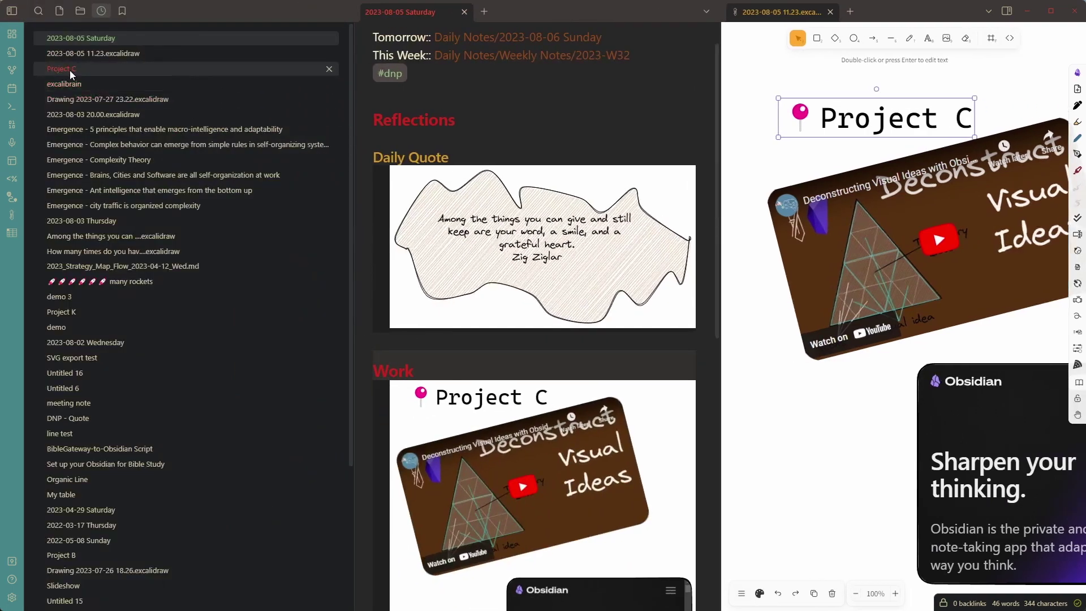
drag(71, 73, 910, 444)
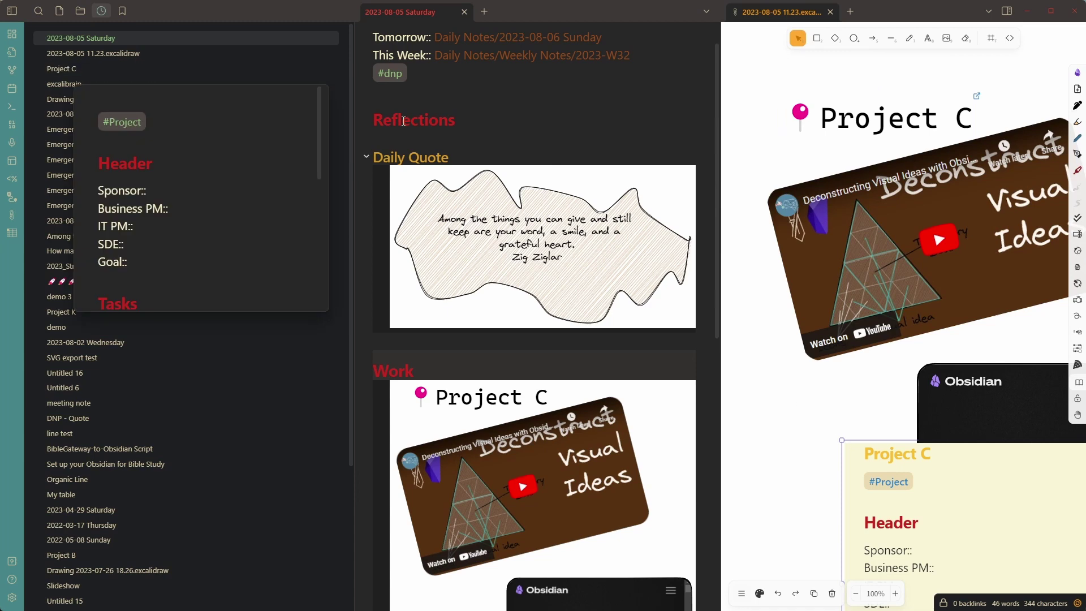
click(12, 11)
drag(757, 470, 835, 150)
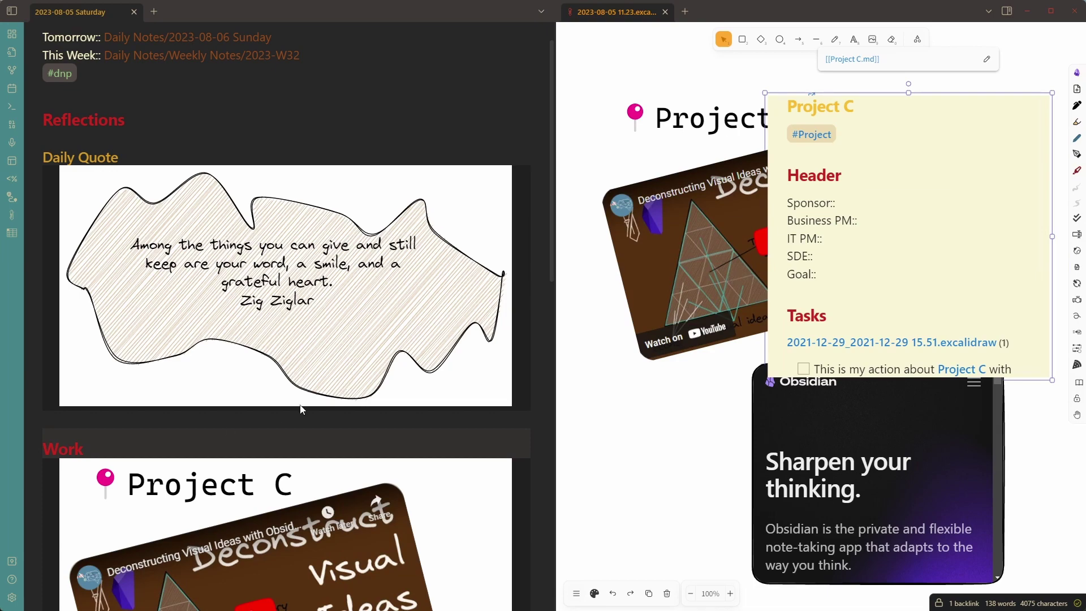
click(244, 440)
scroll(244, 440, down, 7)
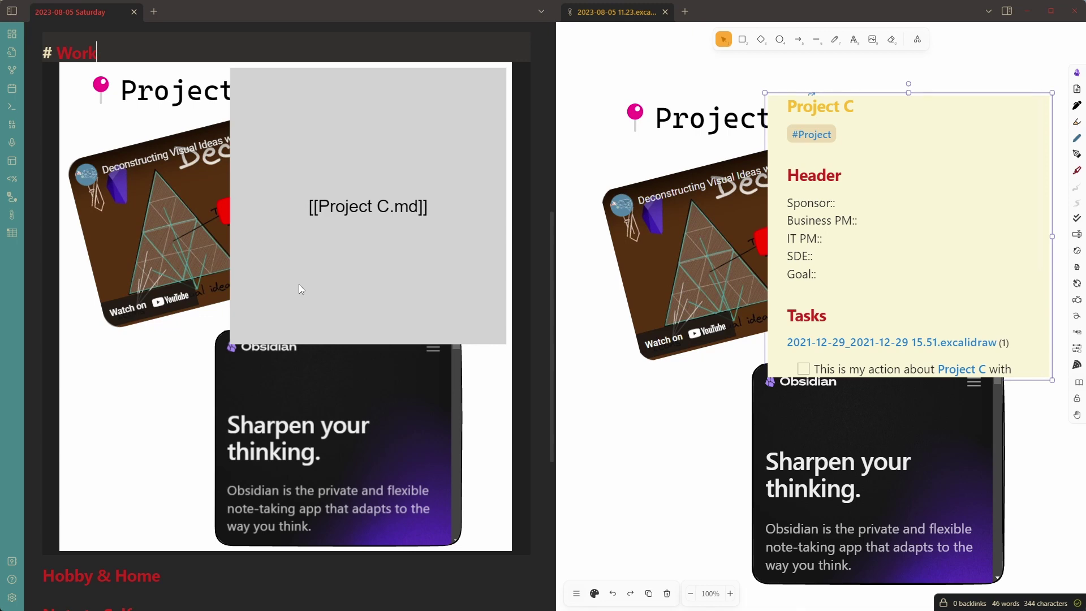
Set the Excalidraw plugin's image type in markdown preview to SVG Image and close the settings
click(12, 598)
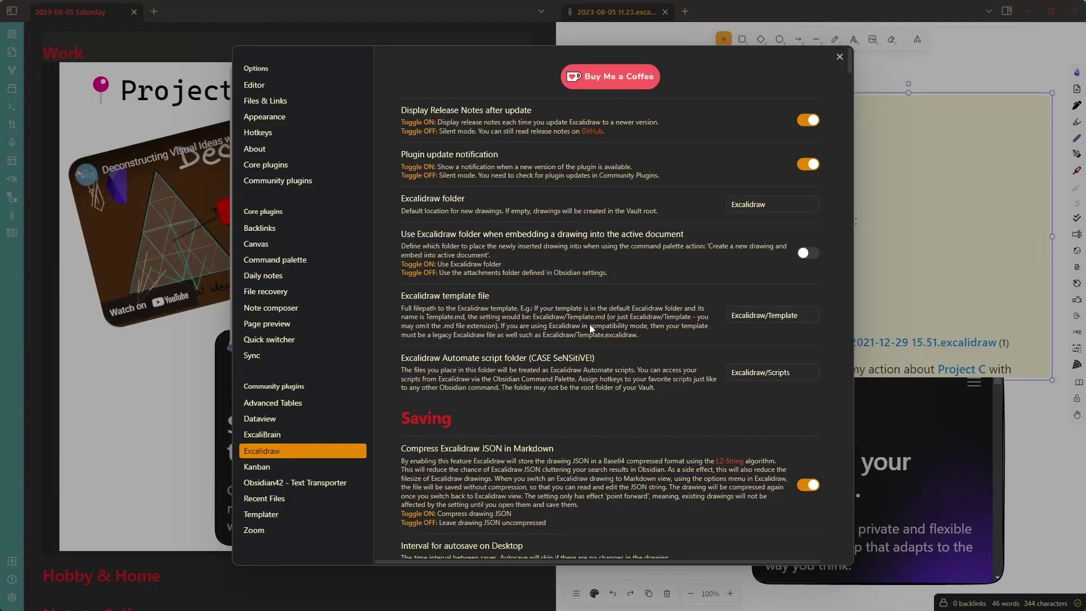
scroll(521, 322, down, 20)
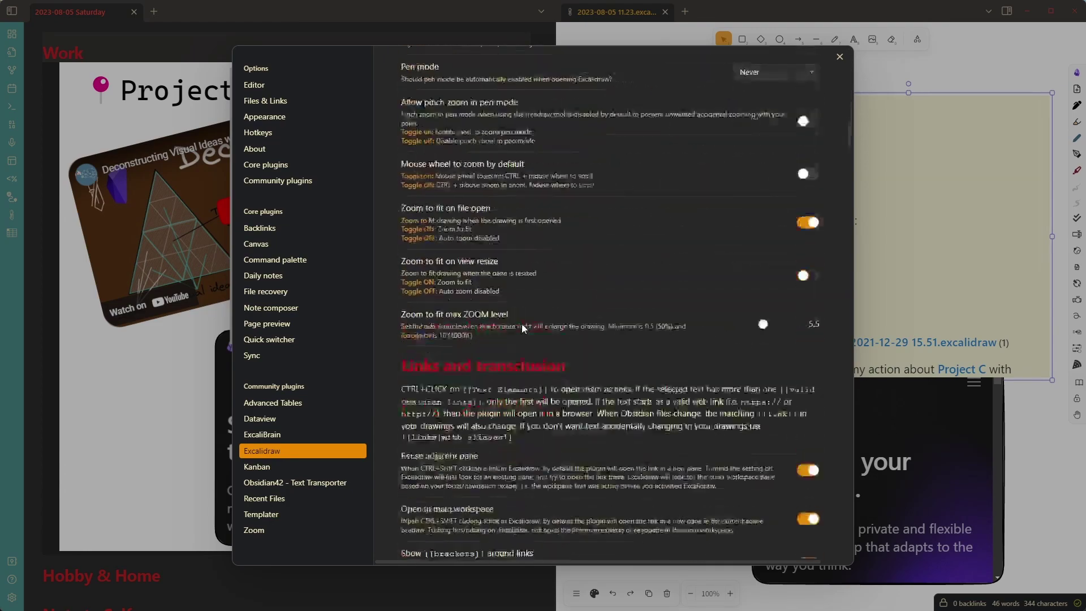
scroll(521, 323, down, 20)
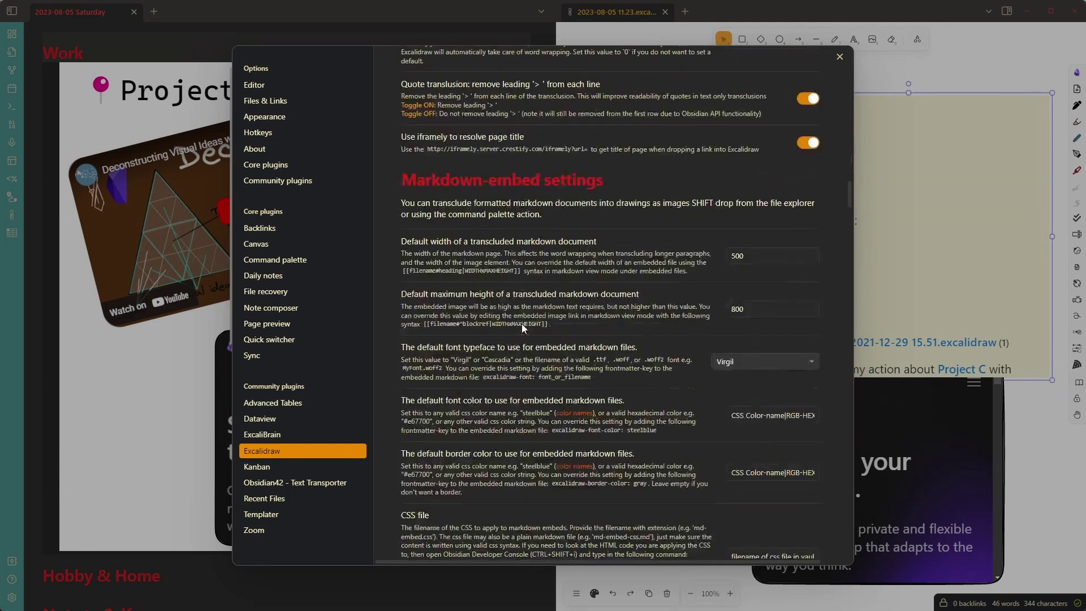
scroll(521, 323, down, 7)
click(799, 280)
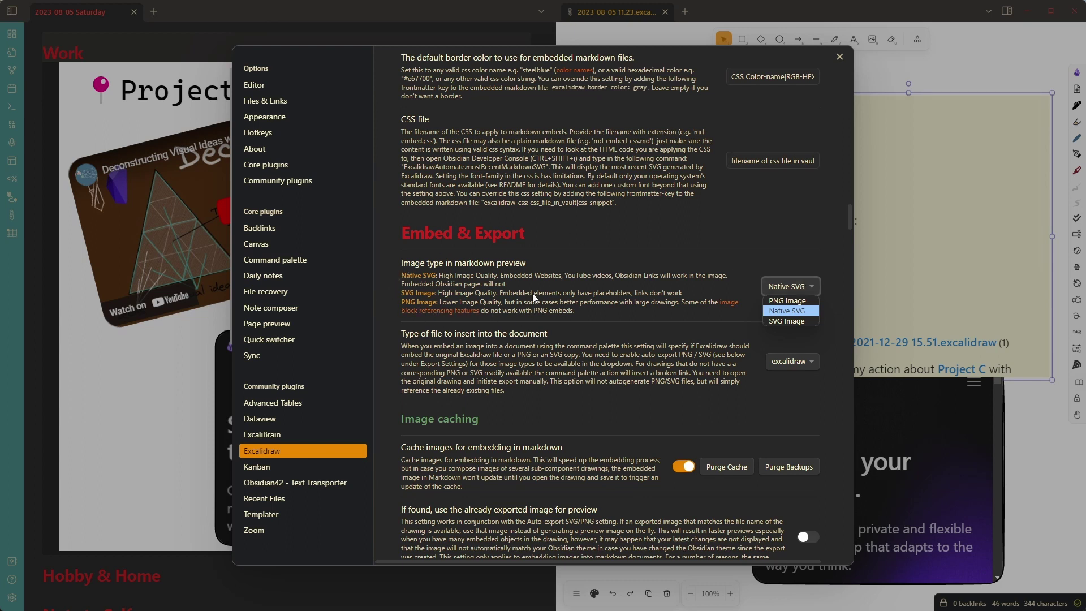
click(808, 322)
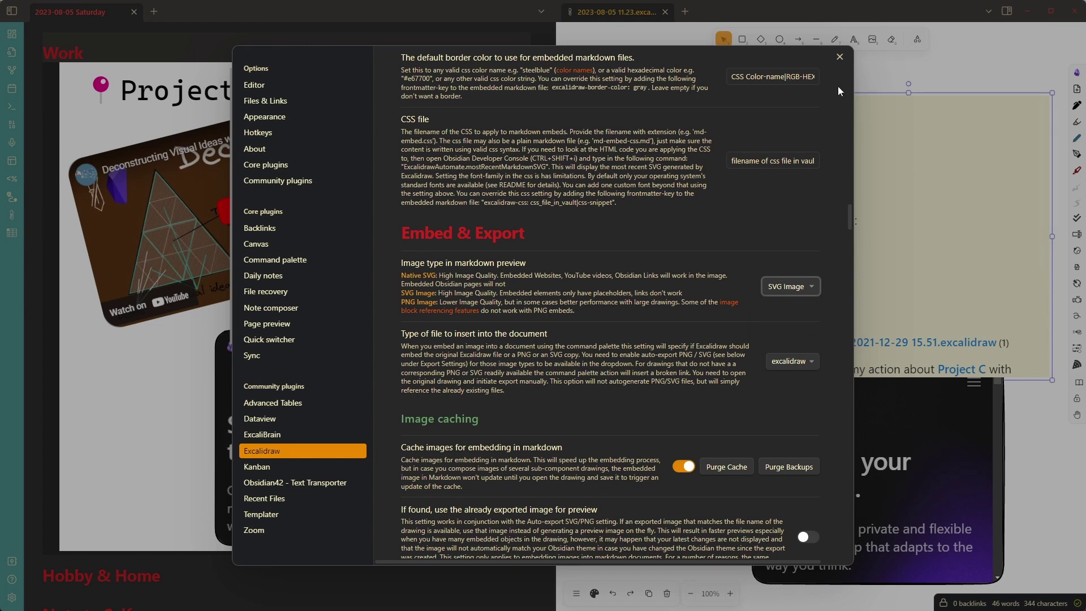
click(839, 57)
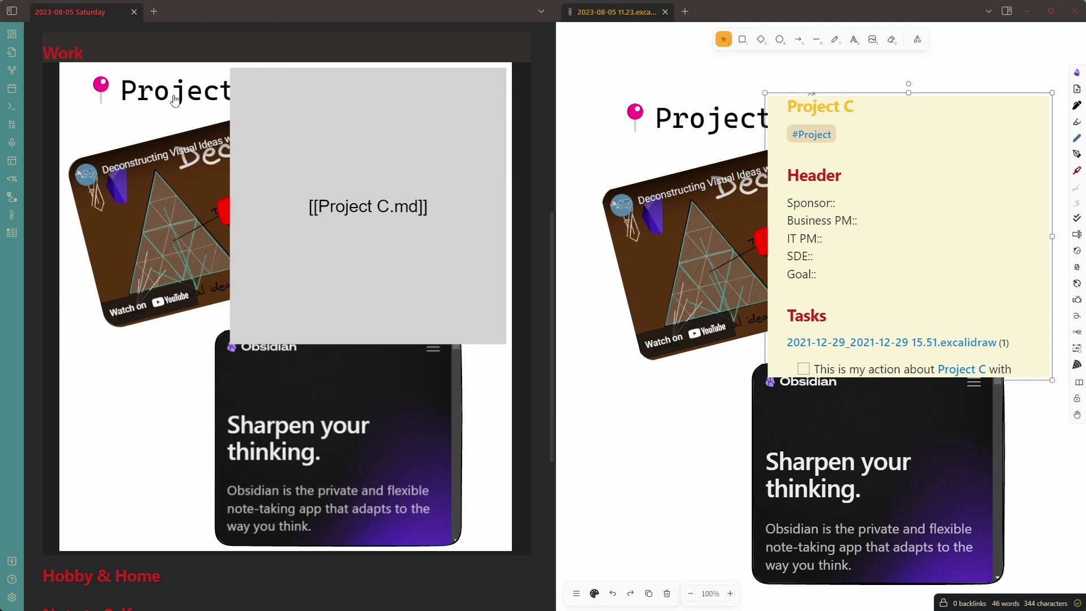
Open the Project C note from the daily note's drawing preview following the image type change
click(176, 100)
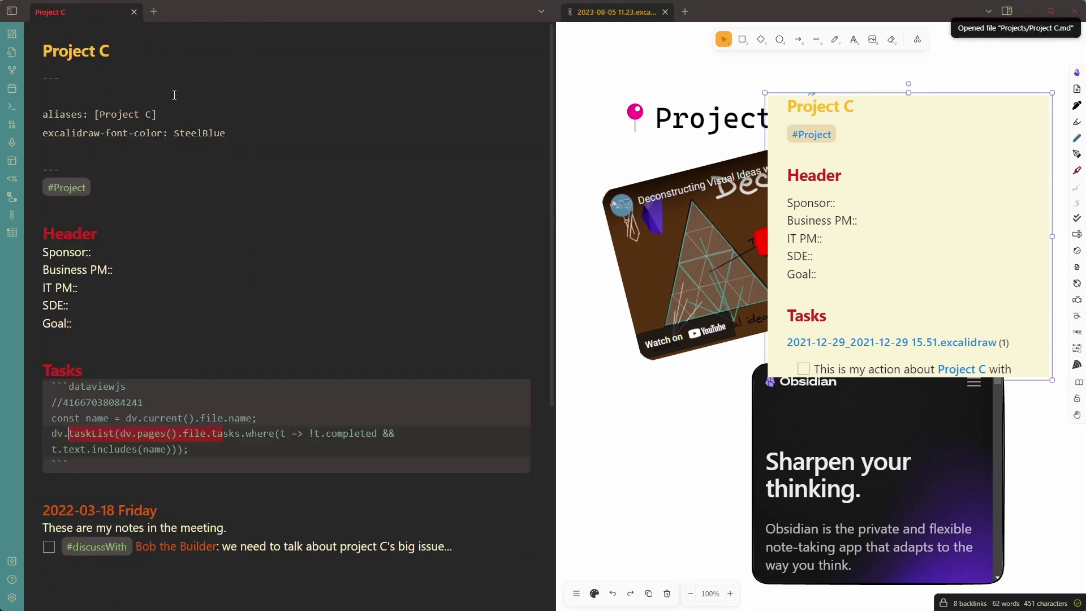
Return to the daily note and try the Project C link in the Work section's drawing preview, checking its embedded elements
key(ctrl+alt+Left)
scroll(378, 284, down, 5)
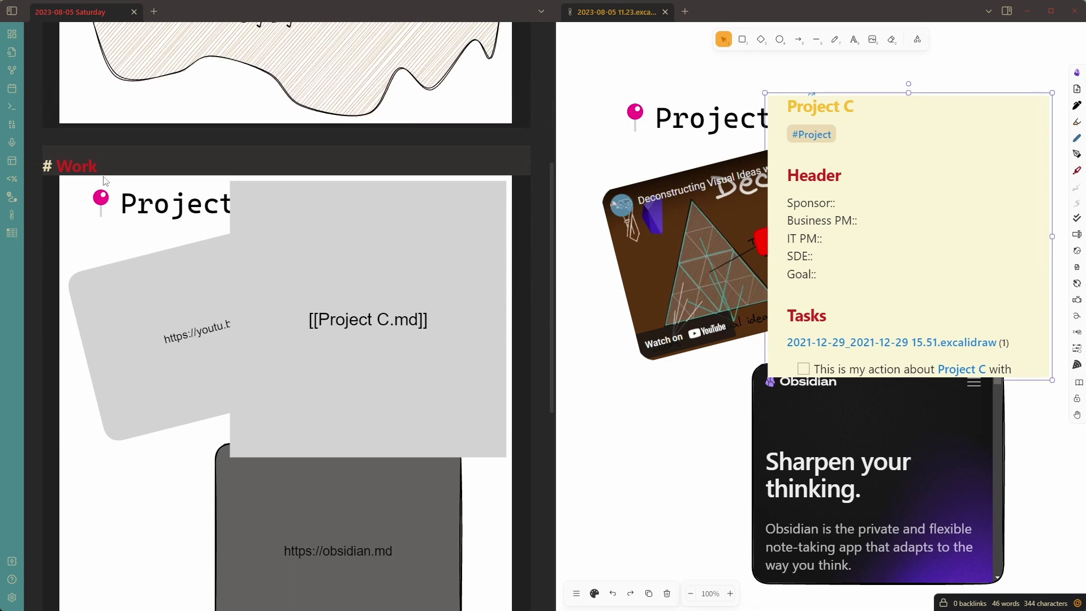
click(158, 208)
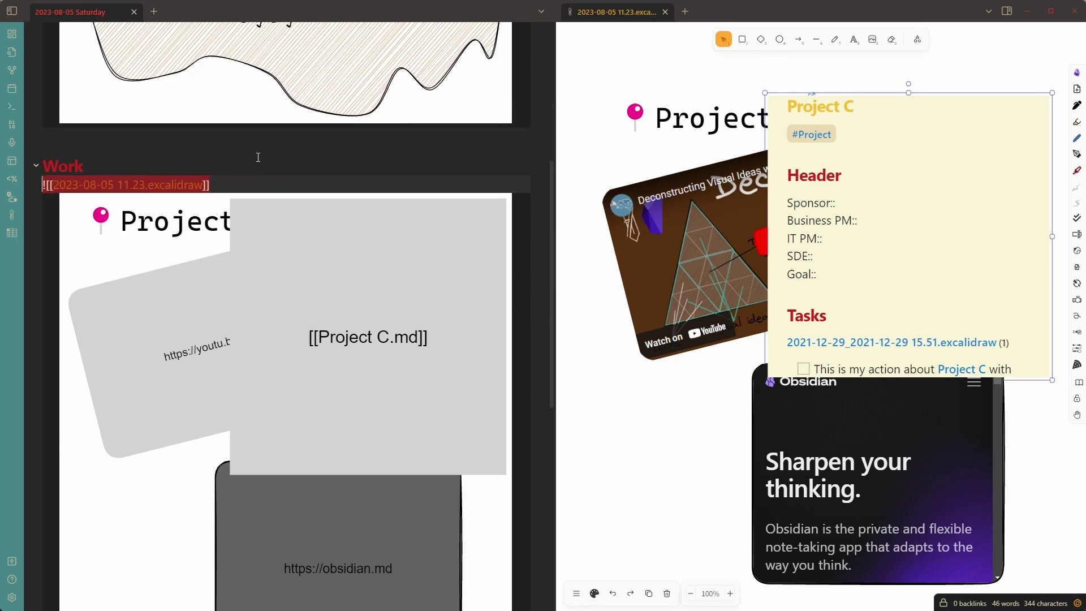
key(Up)
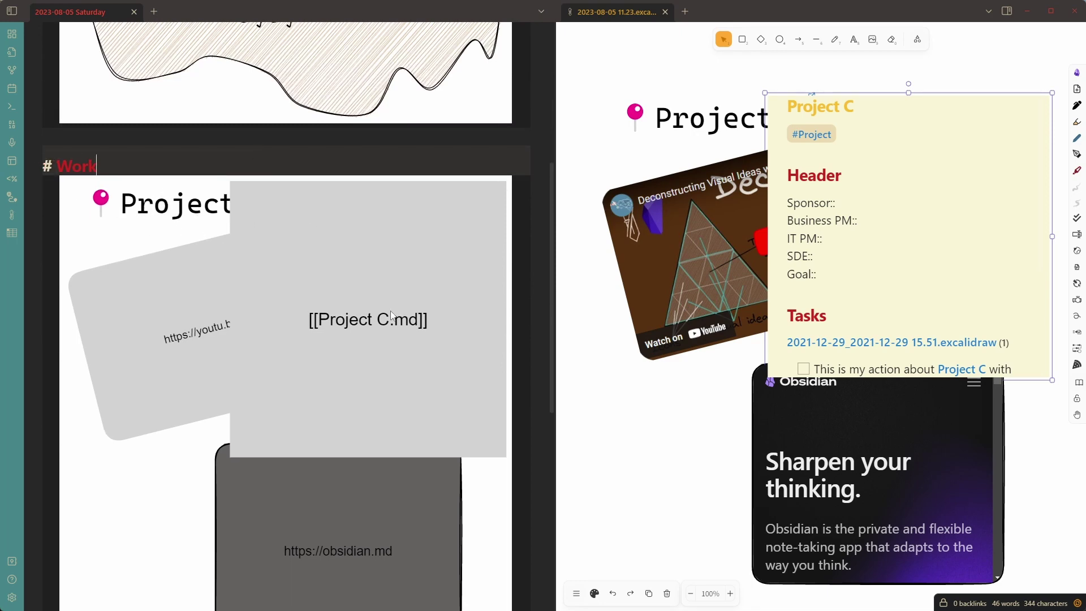
scroll(391, 298, down, 2)
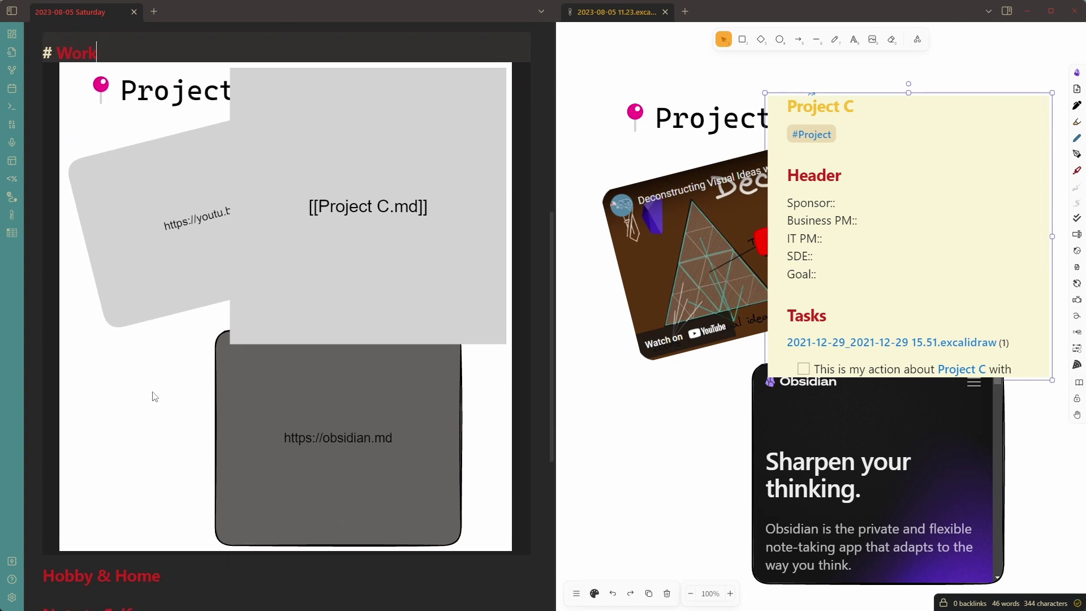
Set the Excalidraw plugin's image type in markdown preview to Native SVG and check the Work section's preview
click(12, 597)
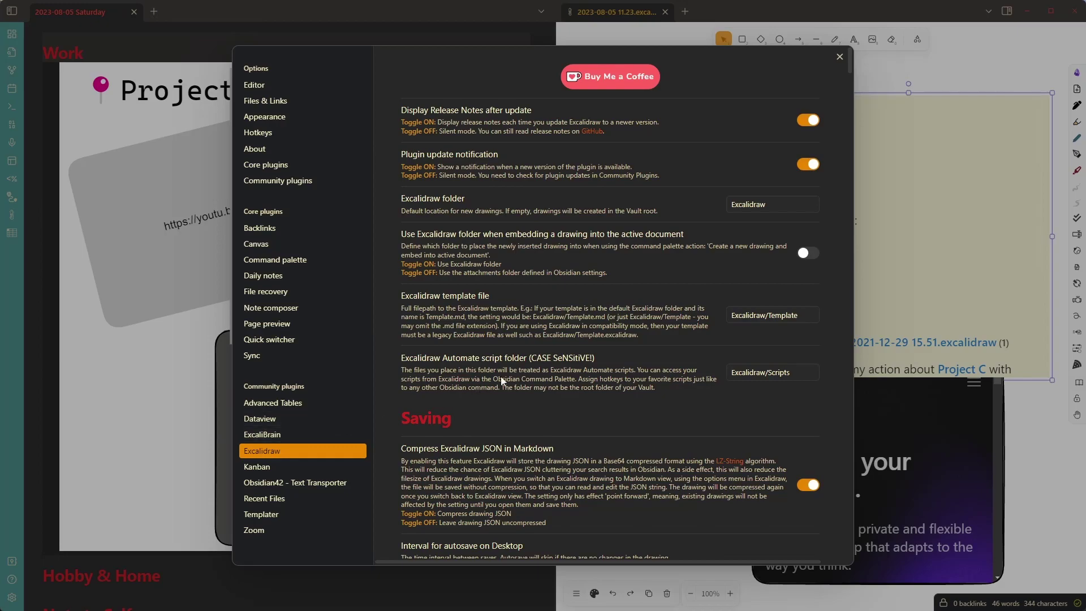
scroll(544, 335, down, 15)
scroll(544, 340, down, 20)
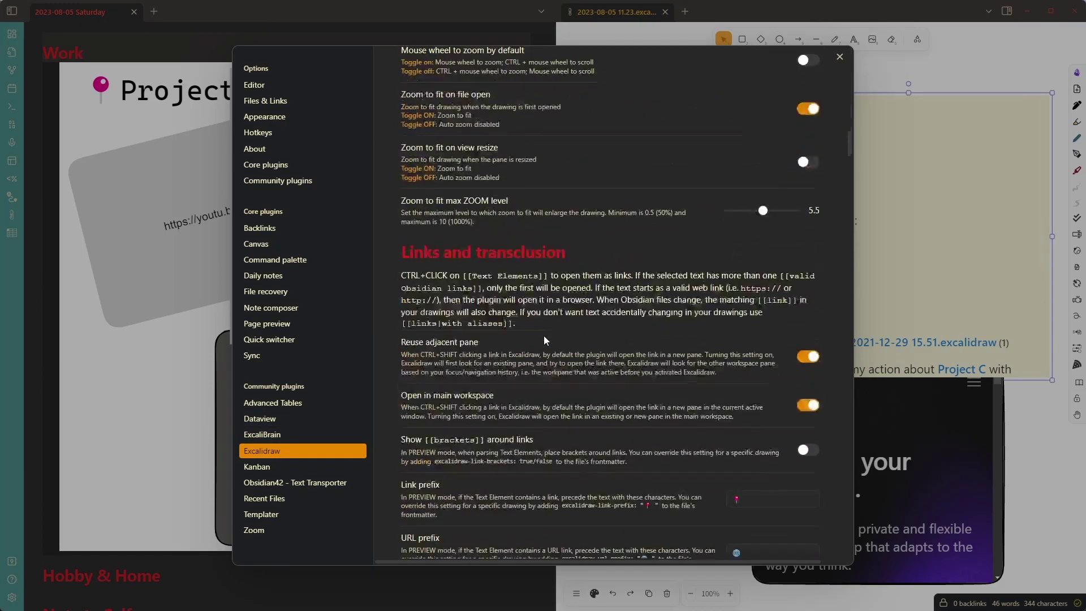
scroll(543, 345, down, 8)
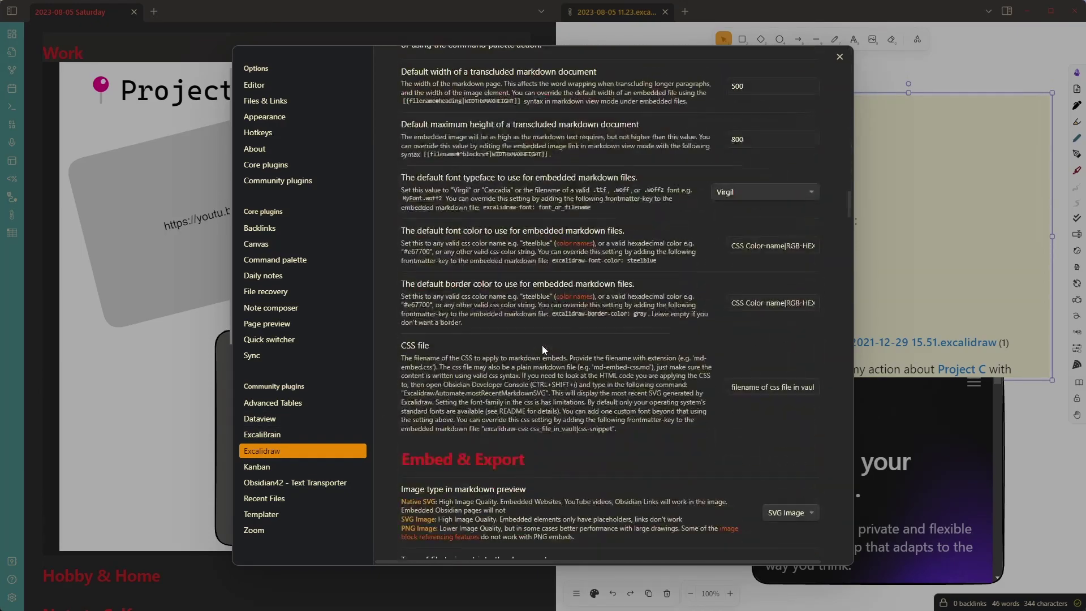
click(798, 288)
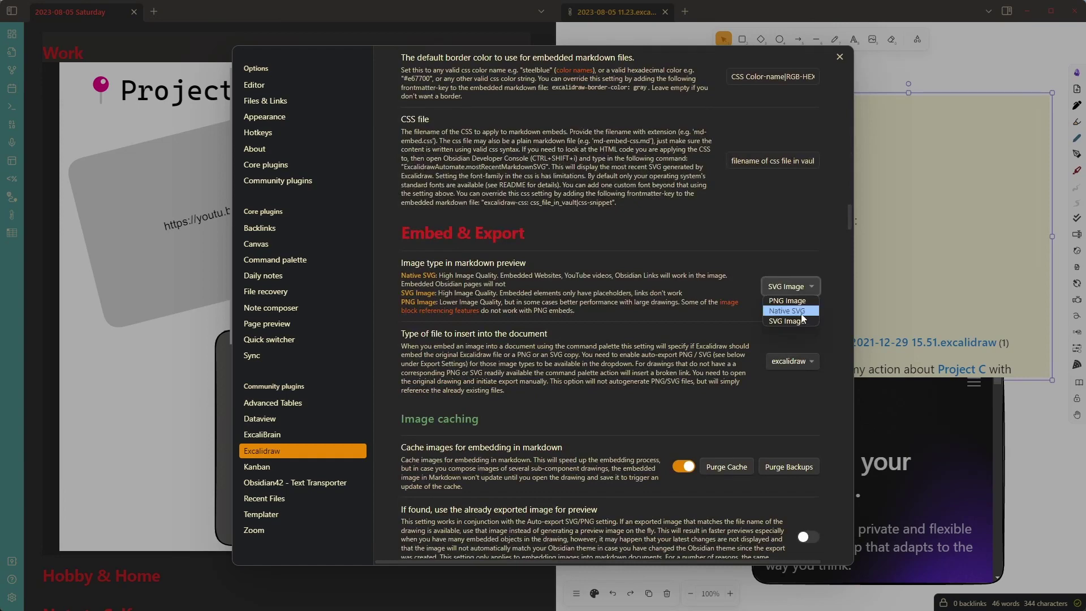
click(803, 311)
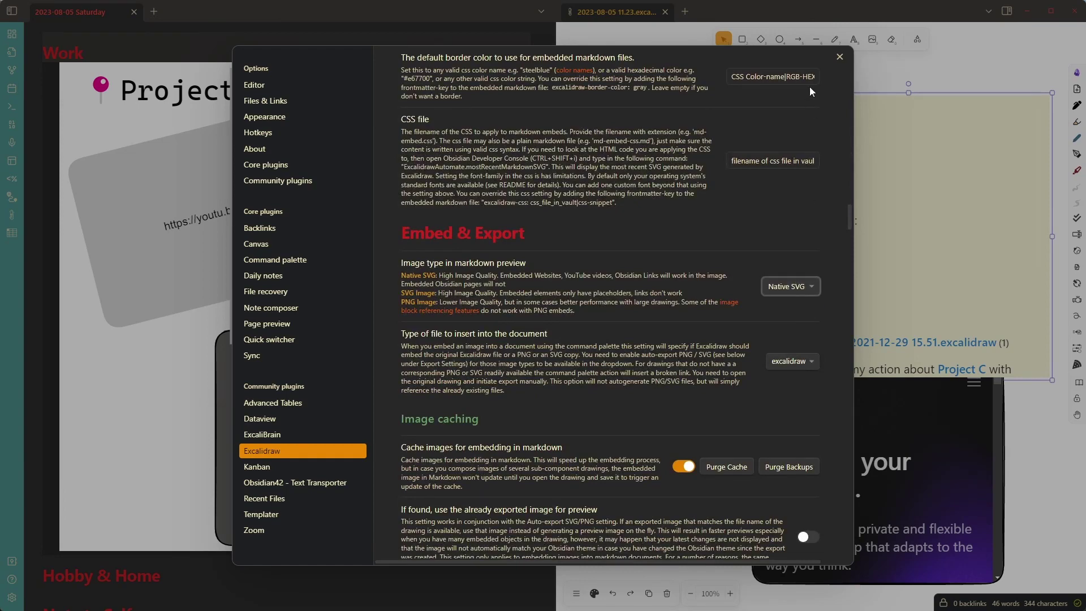
click(840, 57)
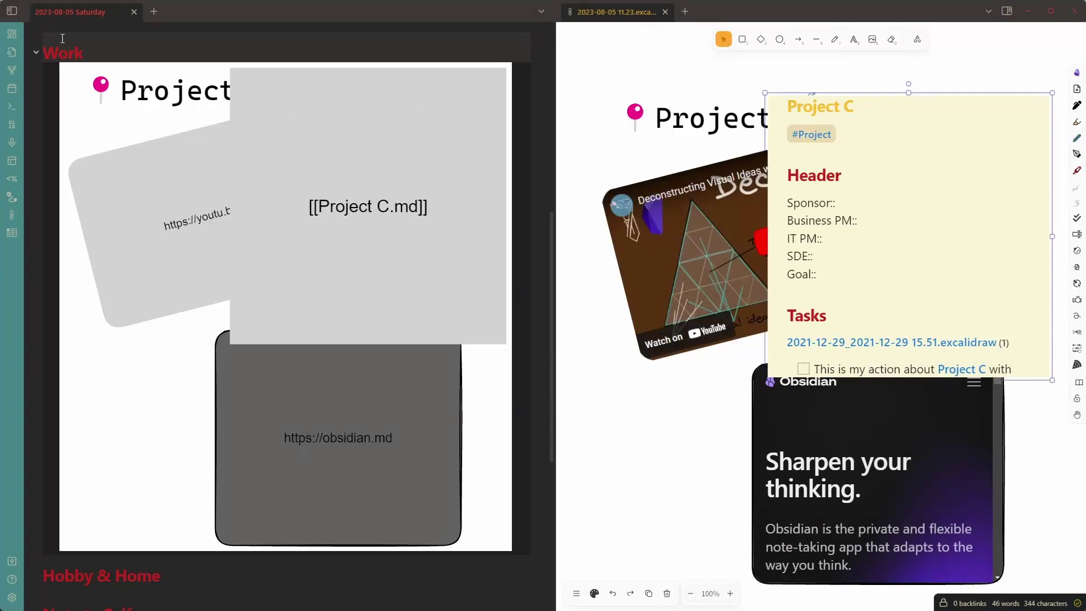
click(109, 44)
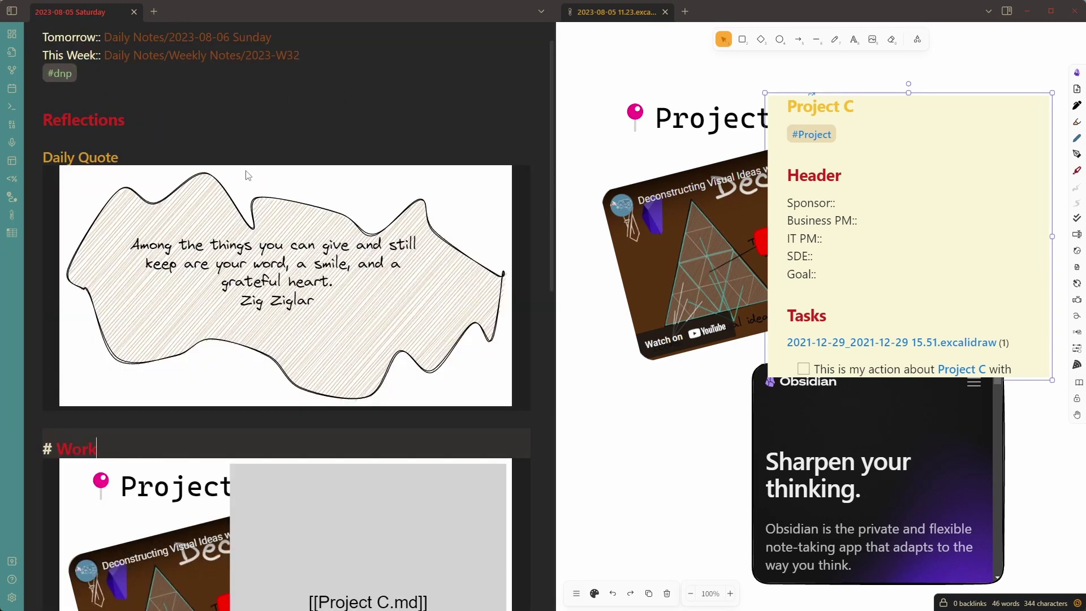
scroll(247, 175, down, 7)
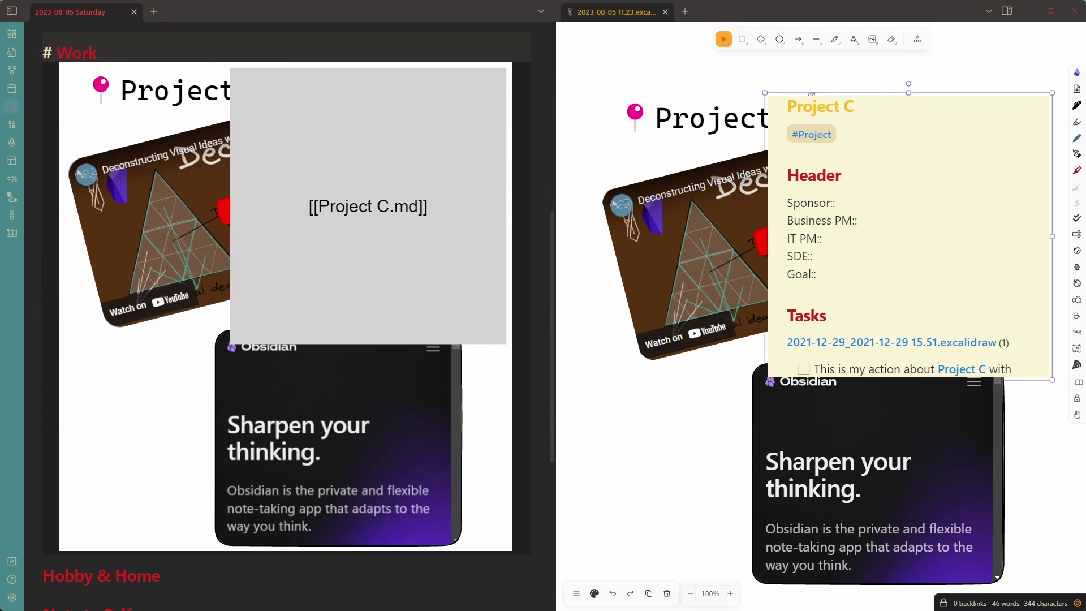
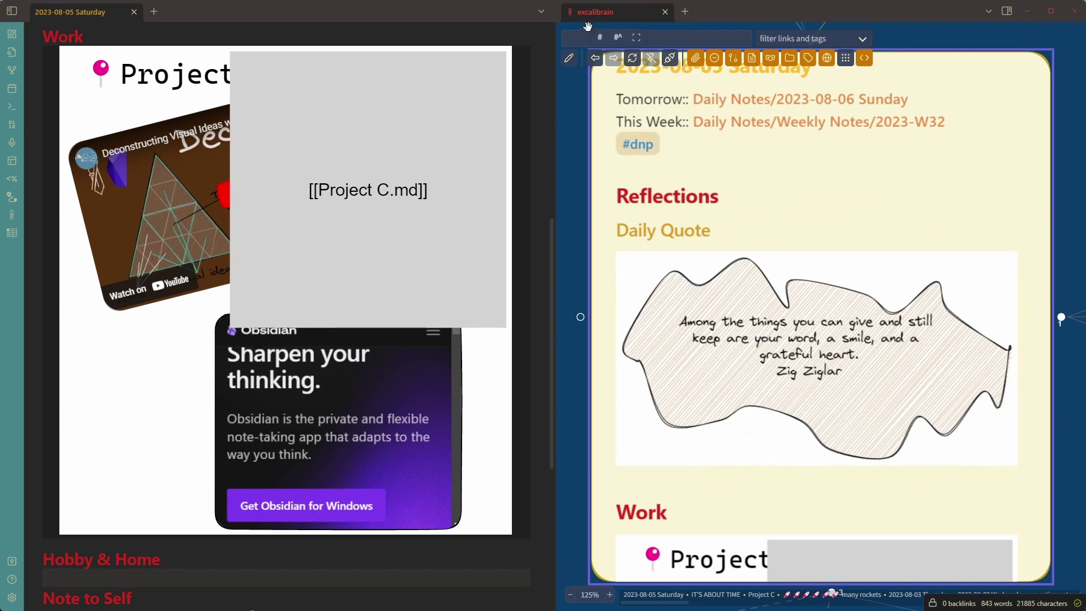
Limit the daily note embedded in ExcaliBrain to its Hobby & Home section and add a link to Project K there
click(599, 37)
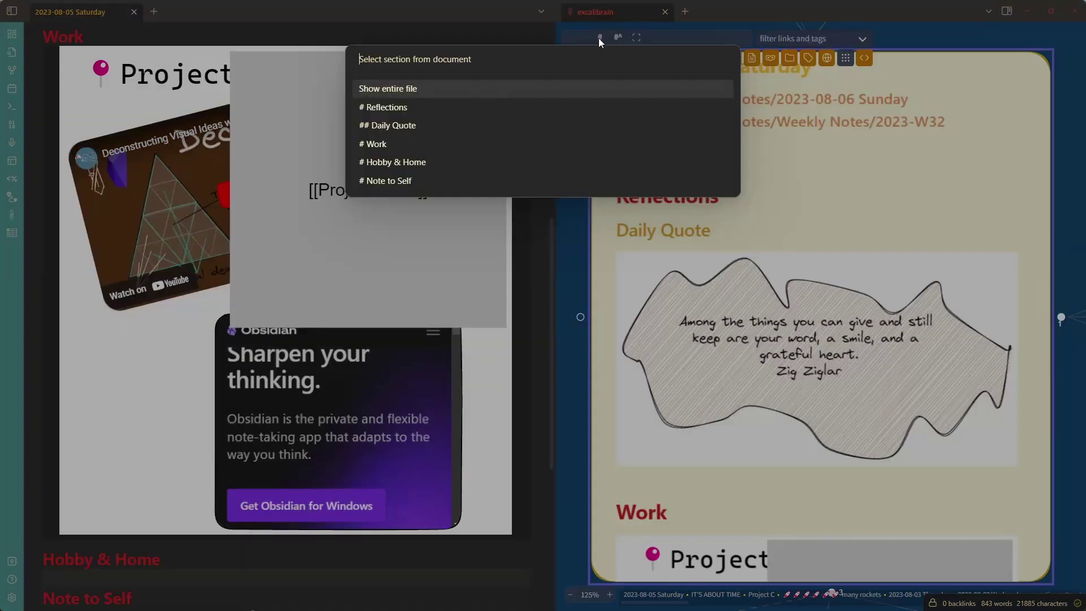
click(421, 163)
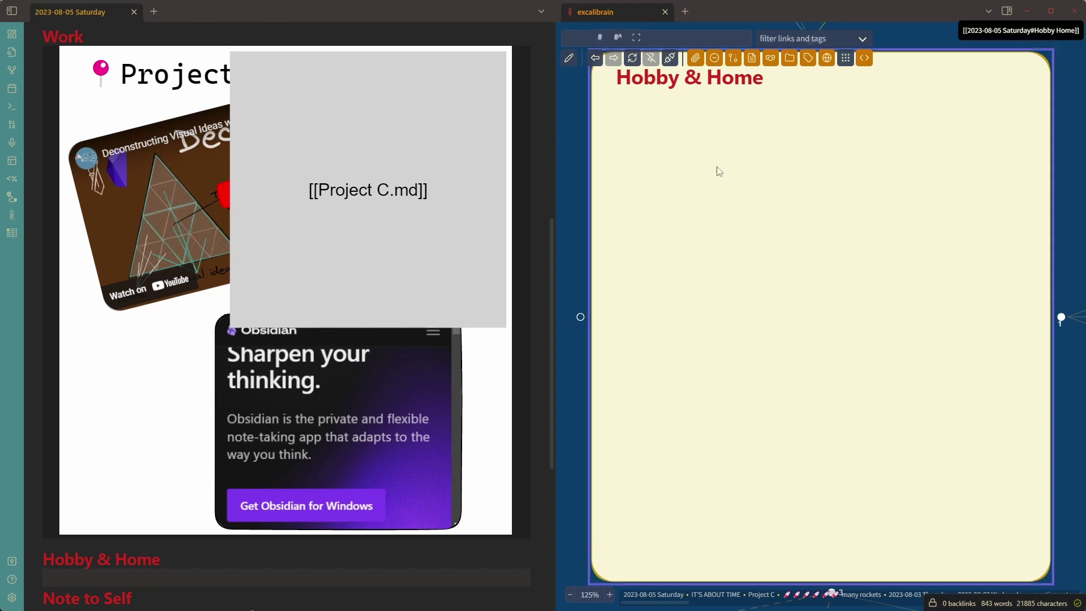
click(675, 125)
text([[)
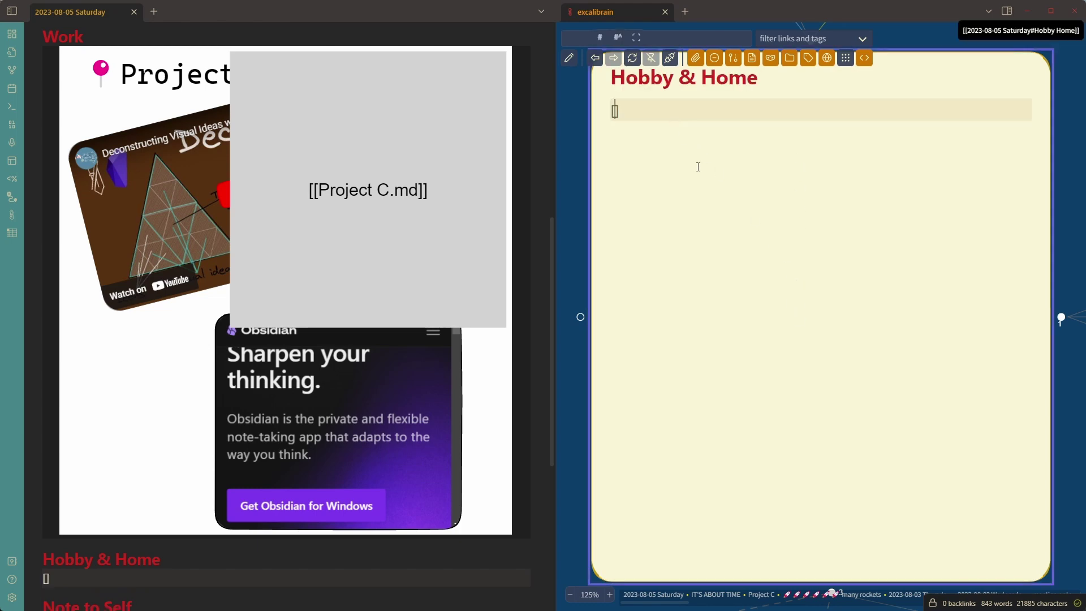
click(698, 169)
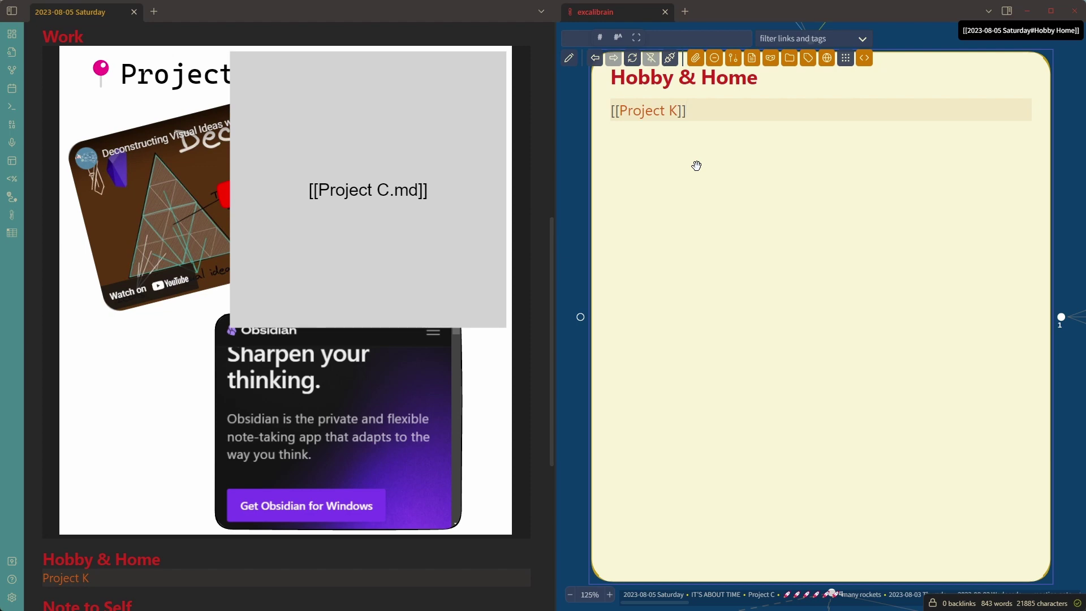
Insert the "meeting note" template for Project K under Hobby & Home
key(alt+e)
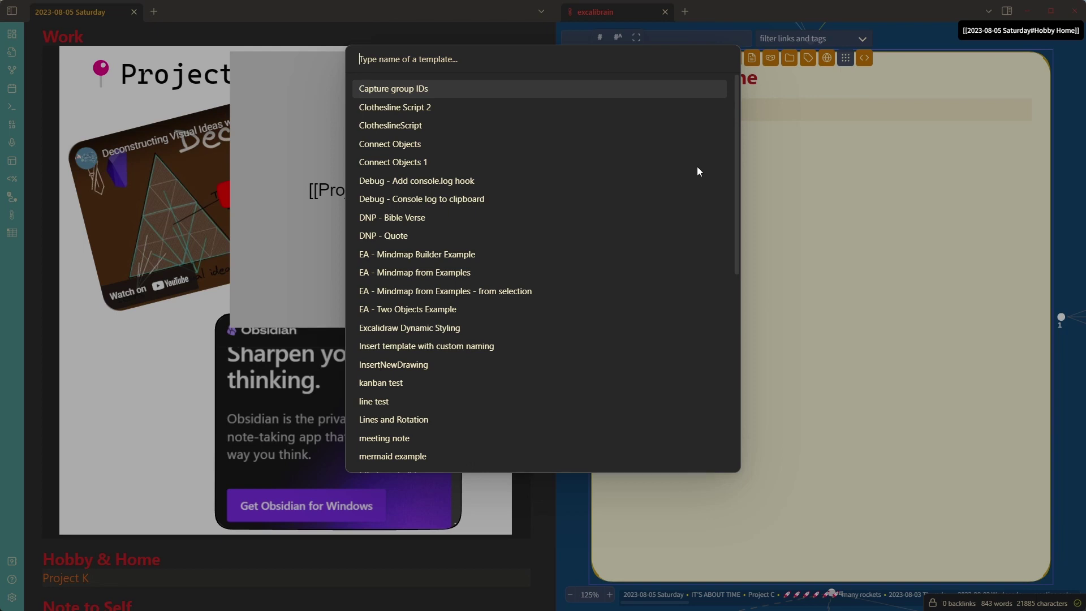
text(meet)
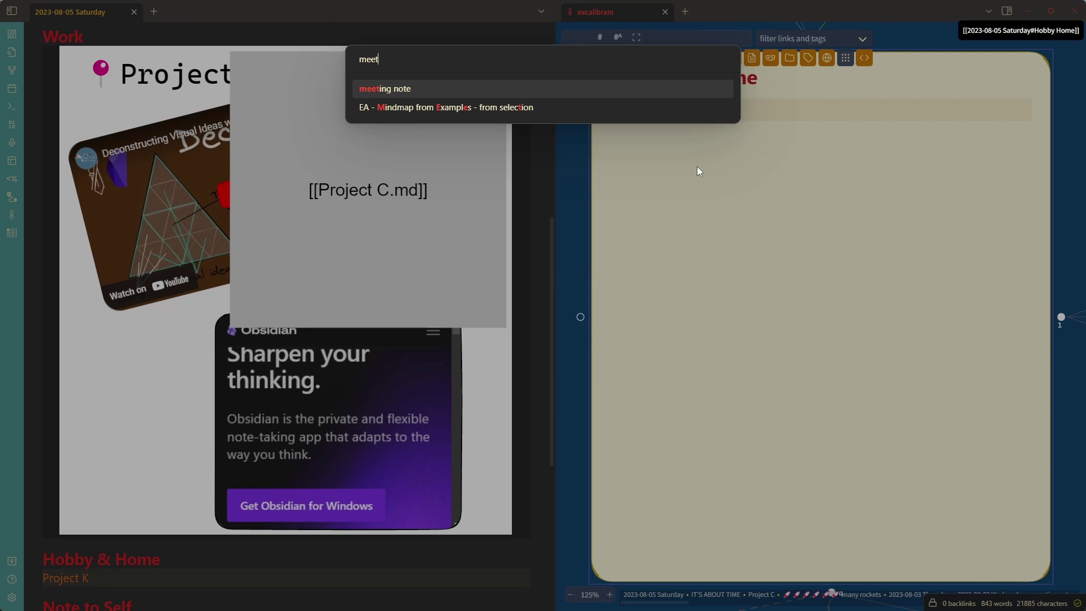
click(422, 89)
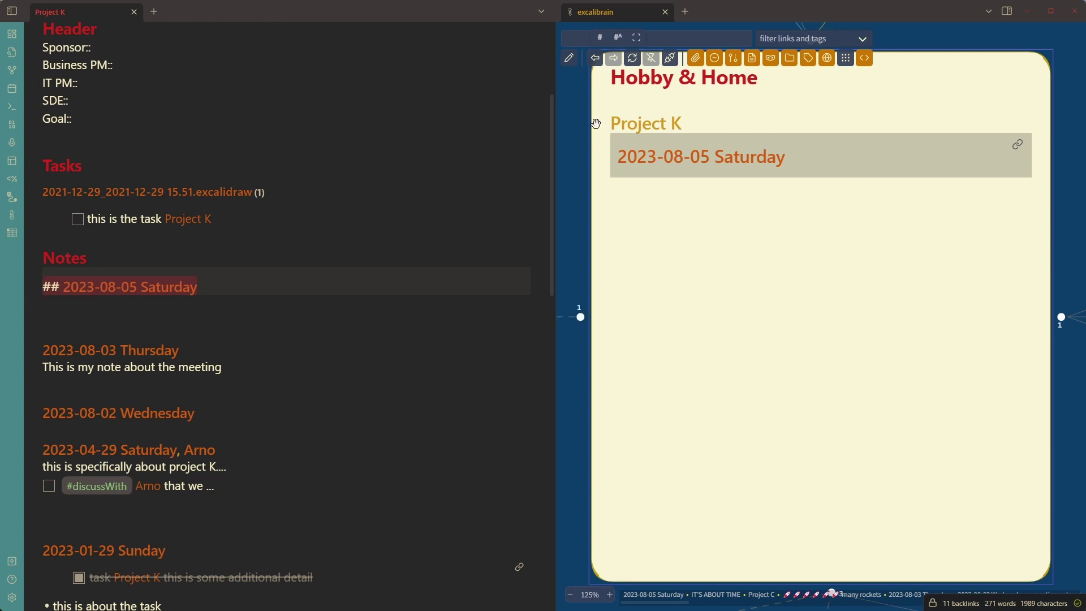
Under Project K's 2023-08-05 Saturday heading, write "This is my note for the meeting" and add the tasks "here are some actions" and "action 2"
click(83, 301)
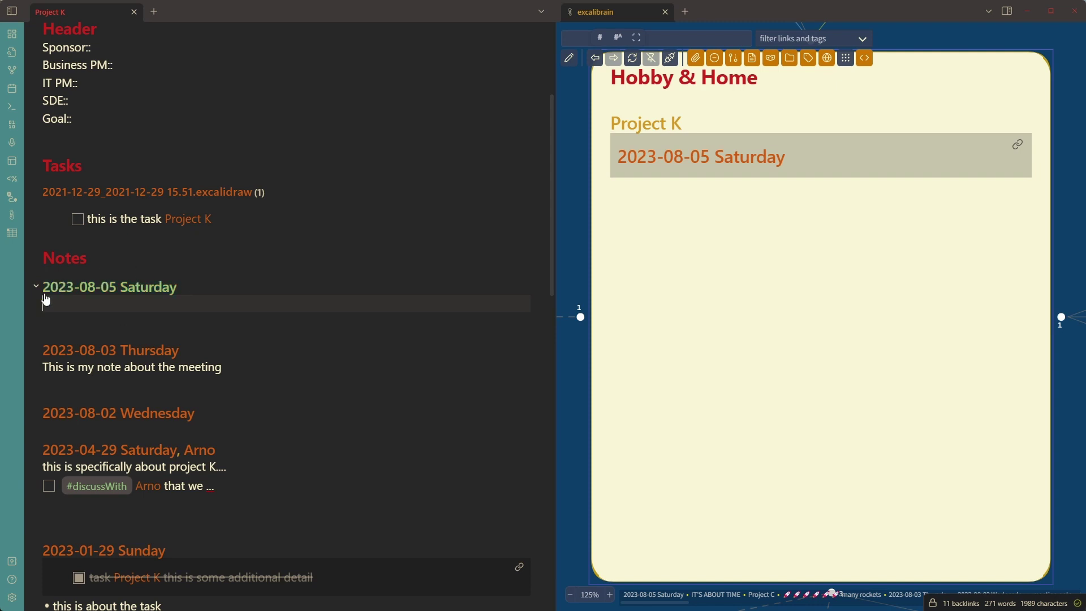
text(This)
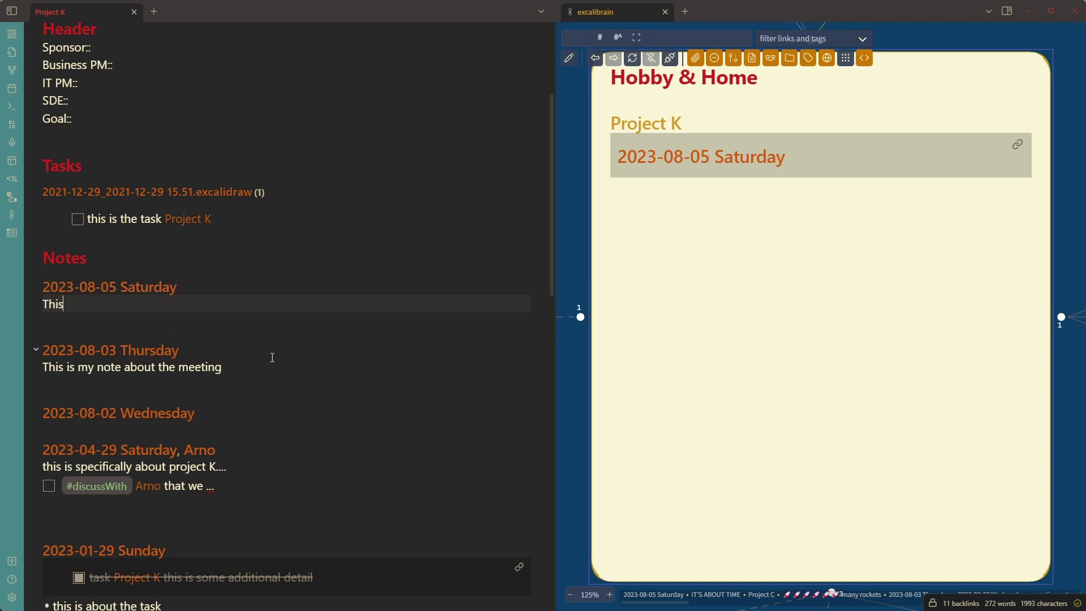
text( is my note )
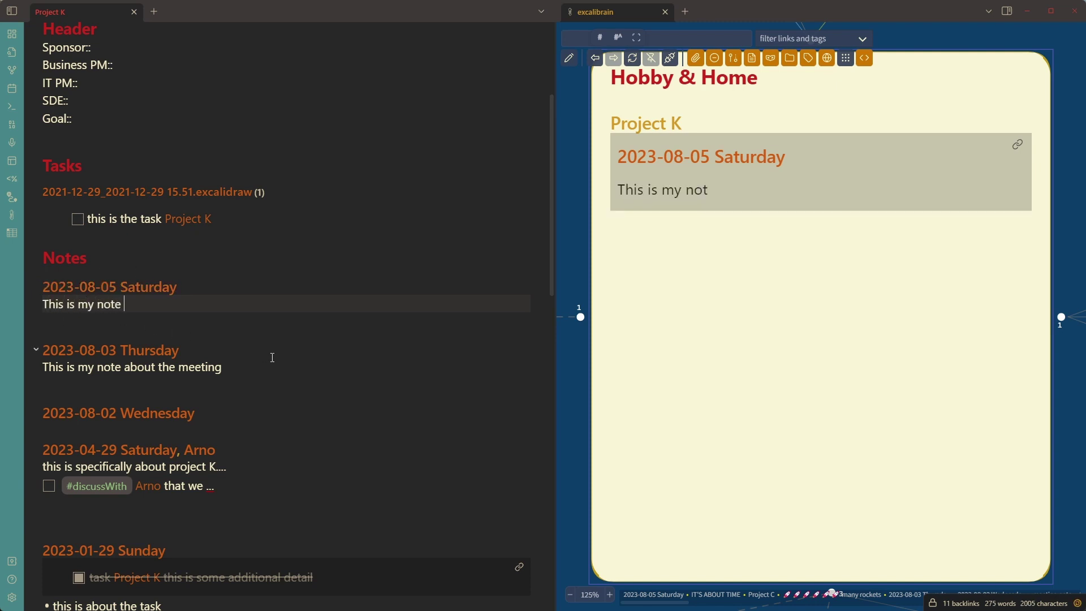
text(for the meeting)
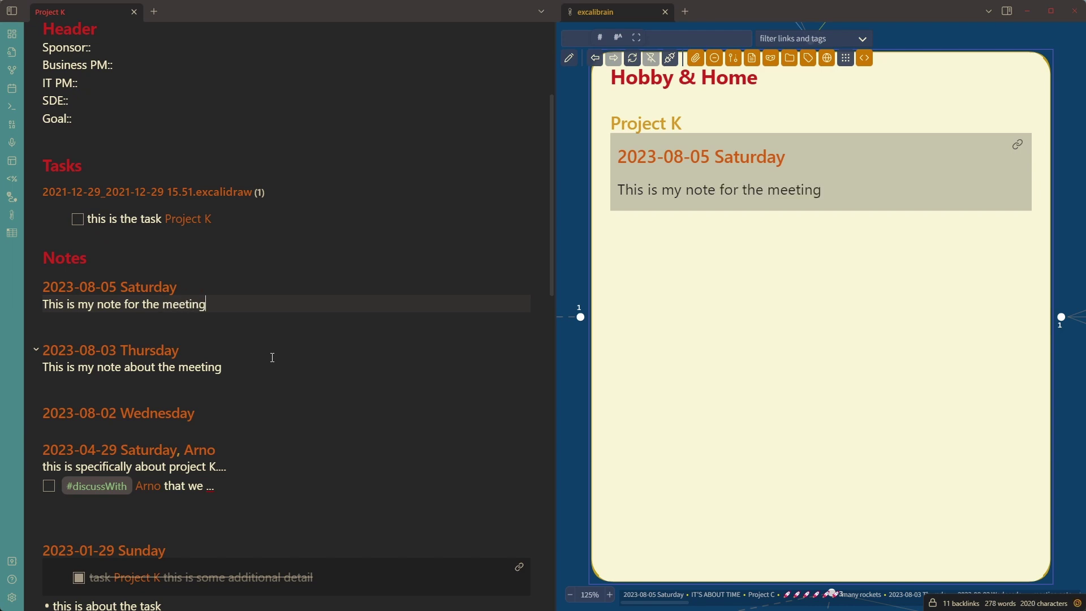
key(Return)
text(- [ ] here are so)
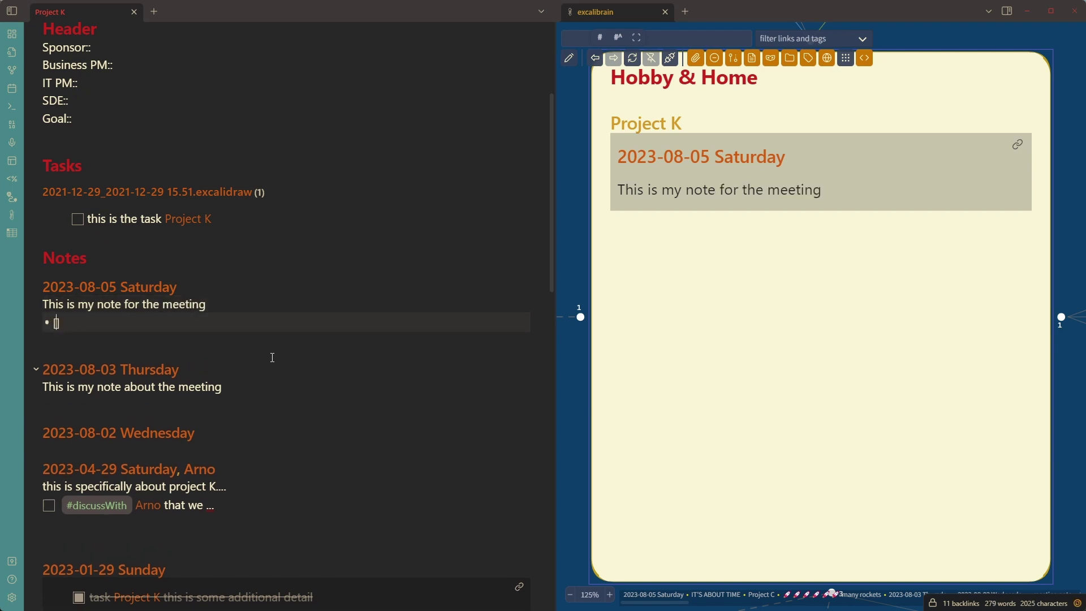
text(me actions)
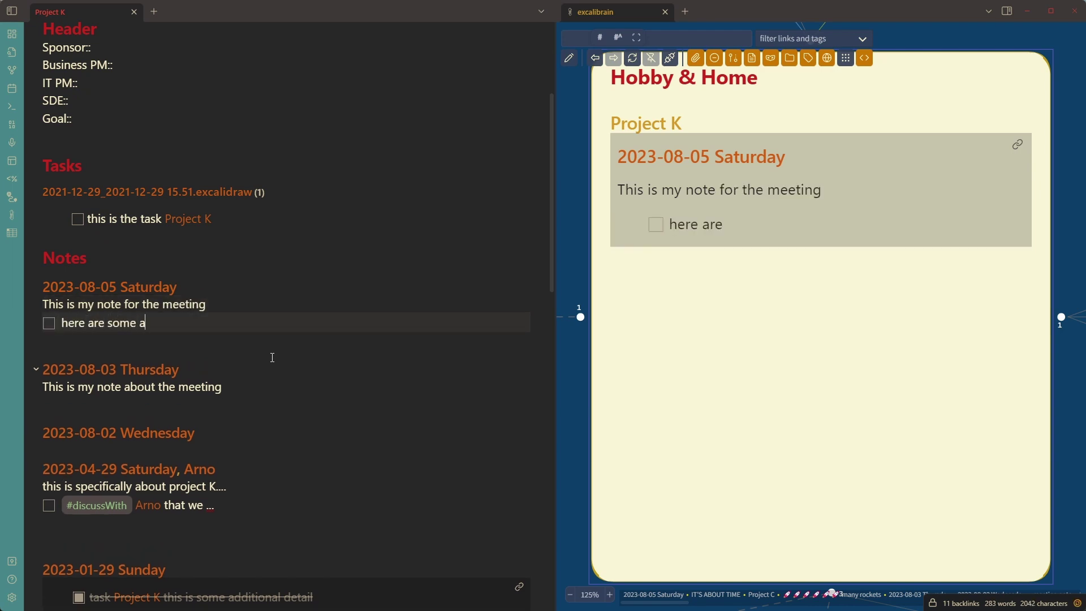
key(Return)
text(action 2)
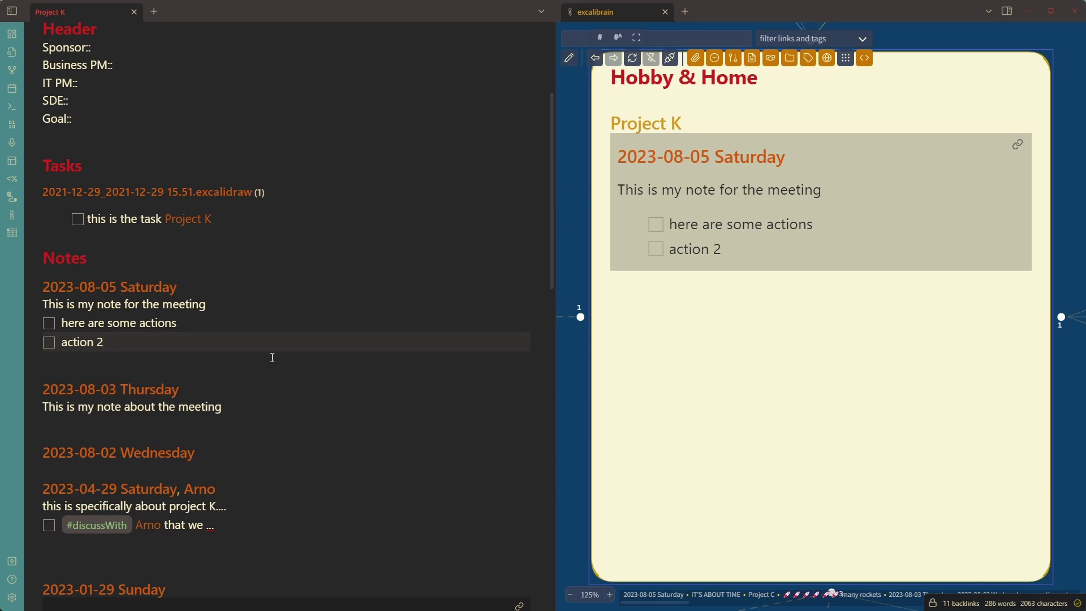
Leave the embedded note and view the IT'S ABOUT TIME video linked from the daily note in the ExcaliBrain graph
click(577, 390)
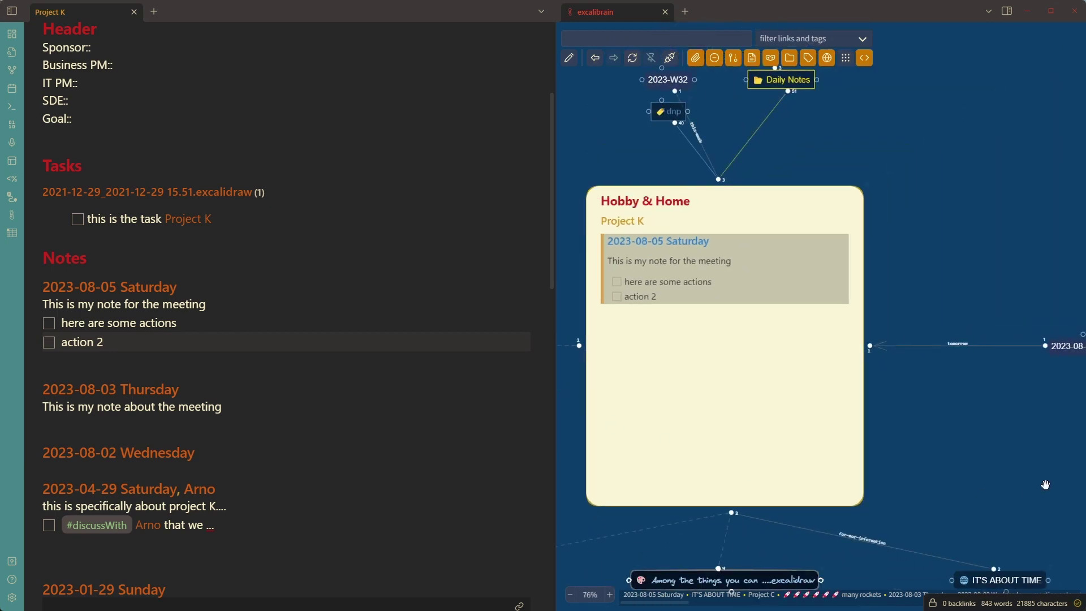
click(1008, 578)
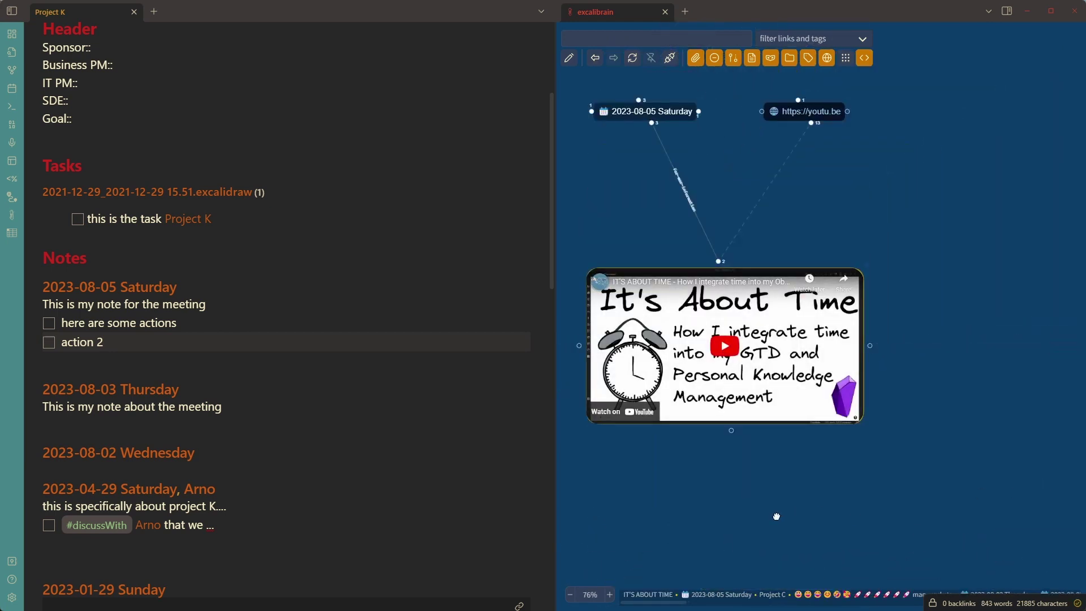
scroll(731, 450, up, 2)
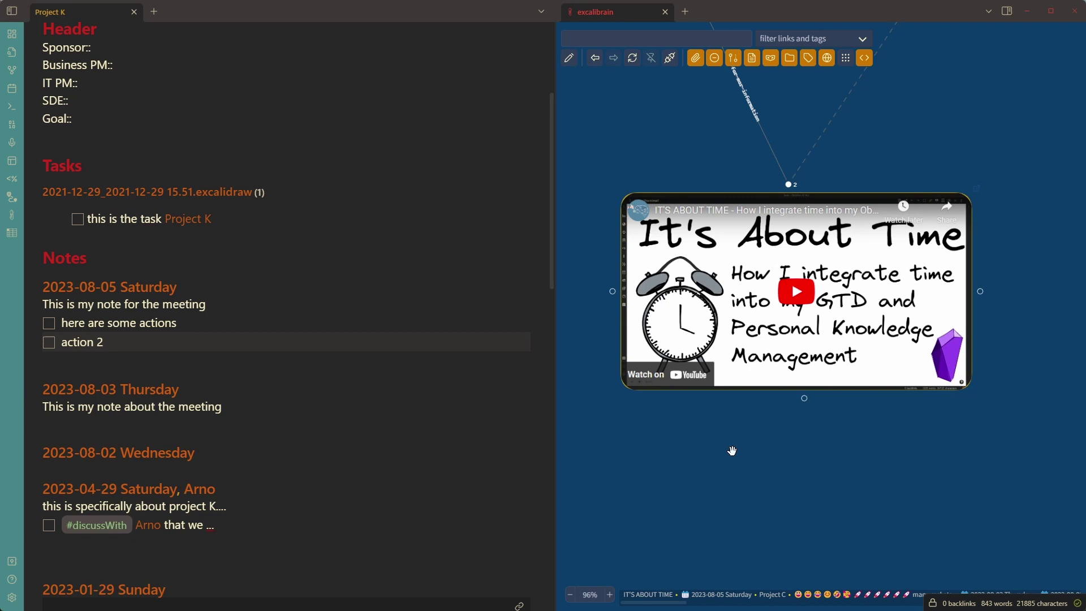
Close the ExcaliBrain graph, return to the daily note and open the source drawing from its Work section's preview
click(667, 17)
click(581, 400)
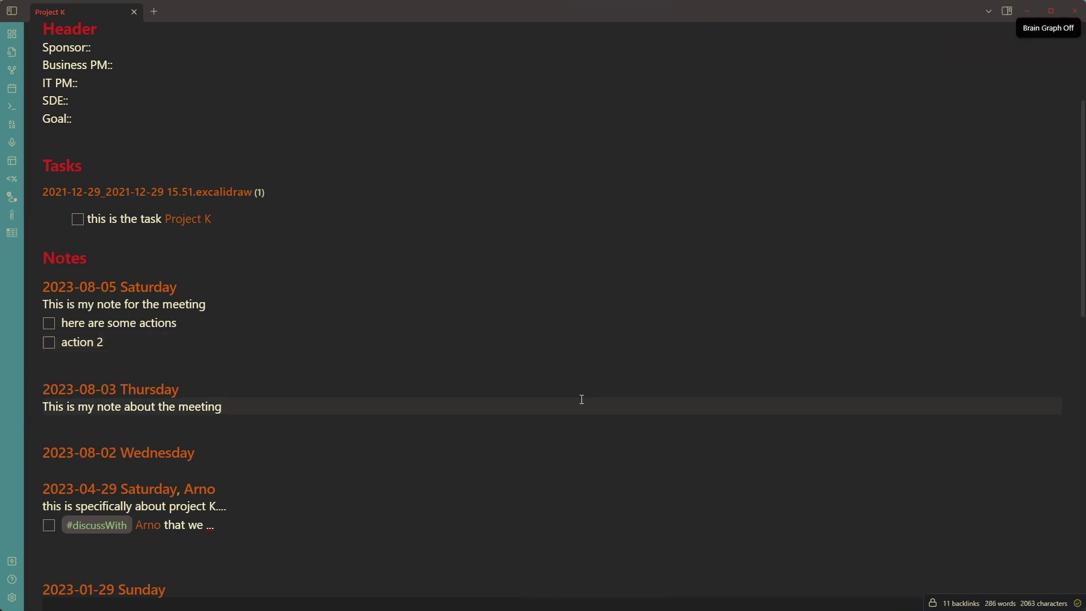
key(ctrl+alt+Left)
scroll(578, 433, down, 3)
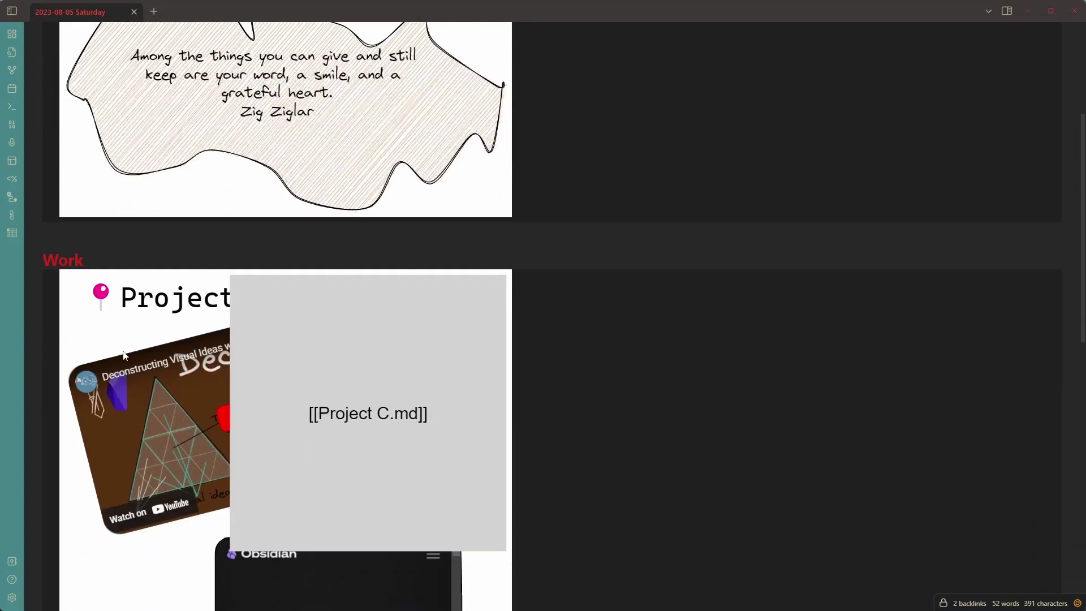
click(113, 341)
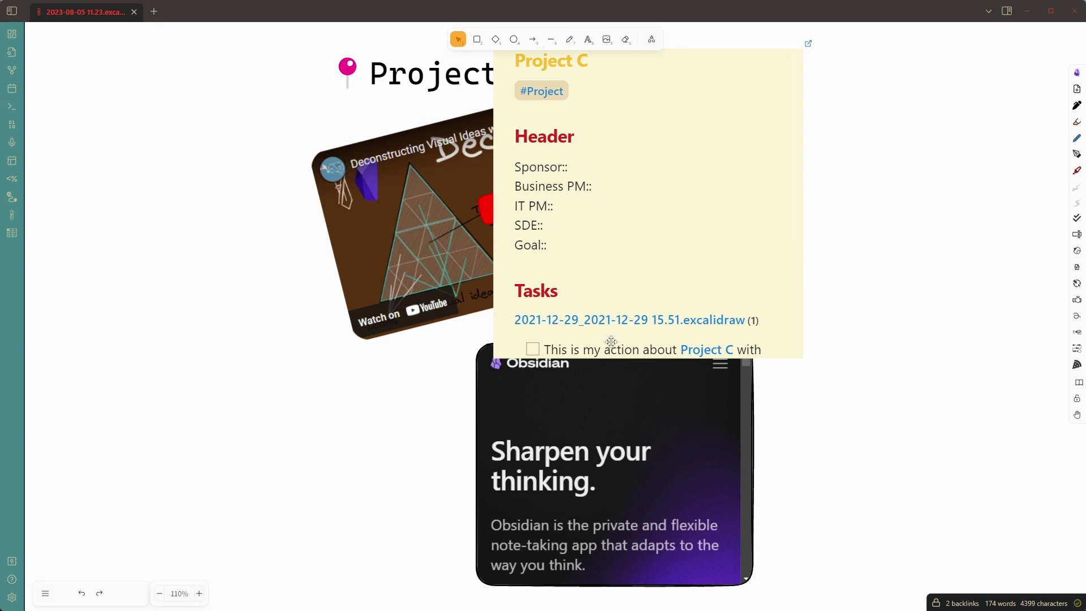
Delete the Project C note, the Obsidian website and the Project C title from the drawing, and move the video to the canvas's lower-left area
click(662, 326)
key(Delete)
click(610, 407)
key(Delete)
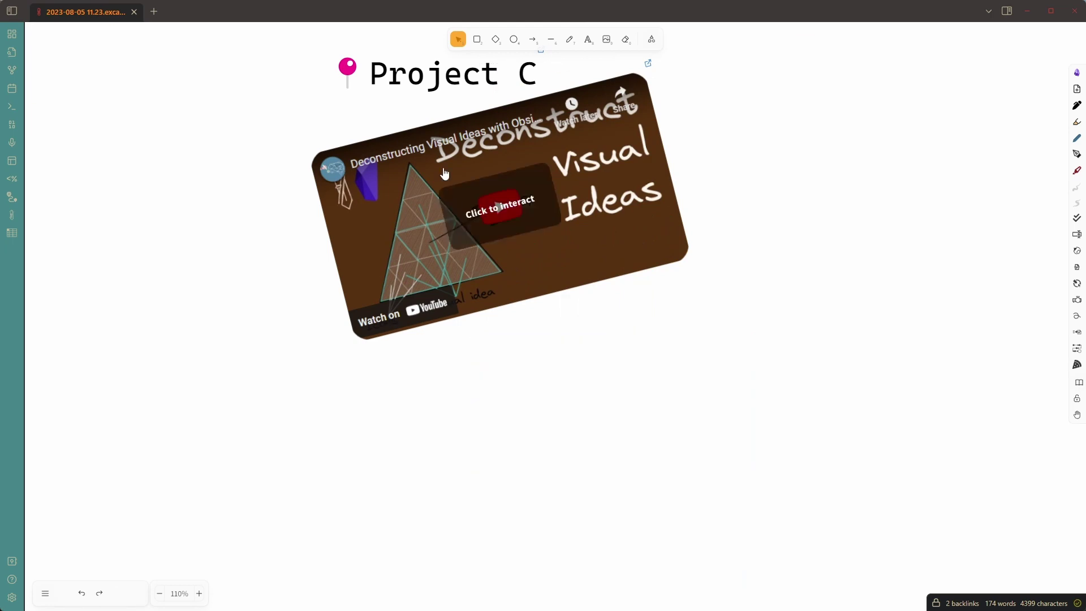
click(429, 73)
key(Delete)
drag(526, 139, 252, 380)
click(199, 346)
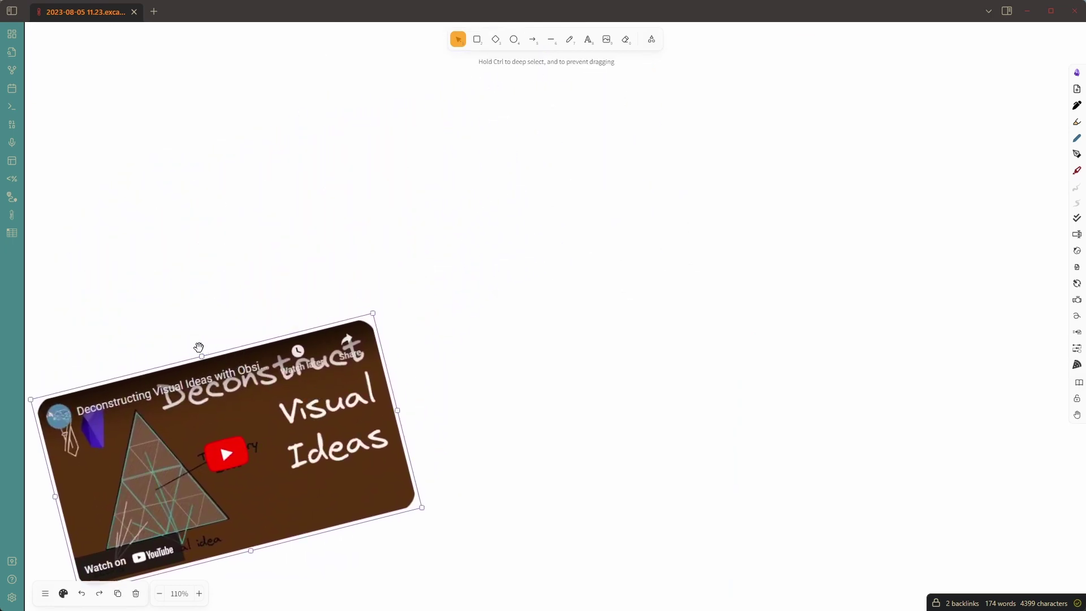
Rotate the tilted Deconstructing Visual Ideas video until it sits level on the canvas
drag(199, 346, 225, 367)
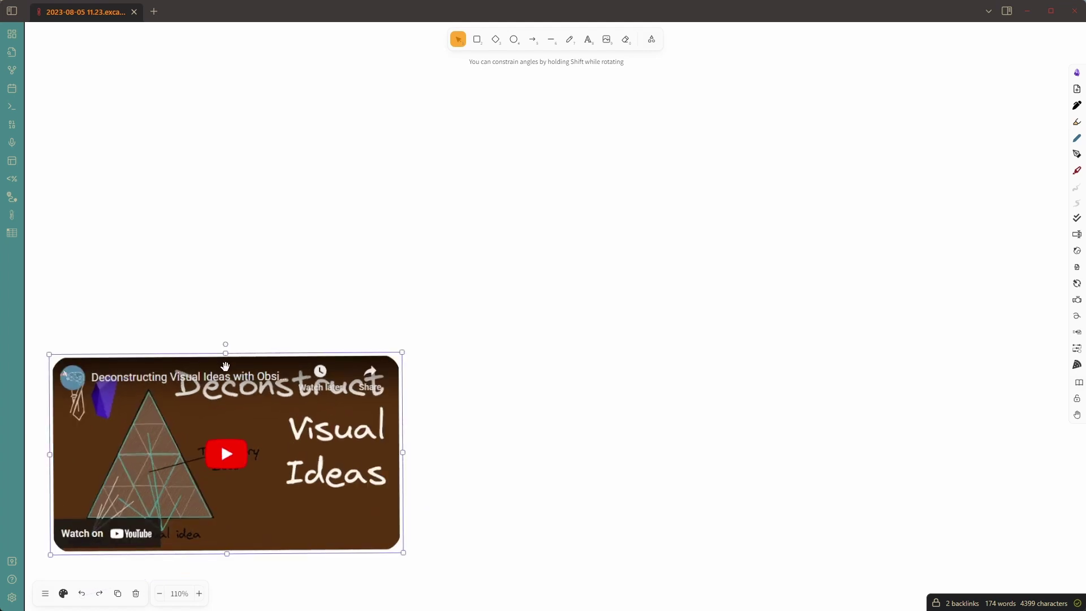
click(556, 250)
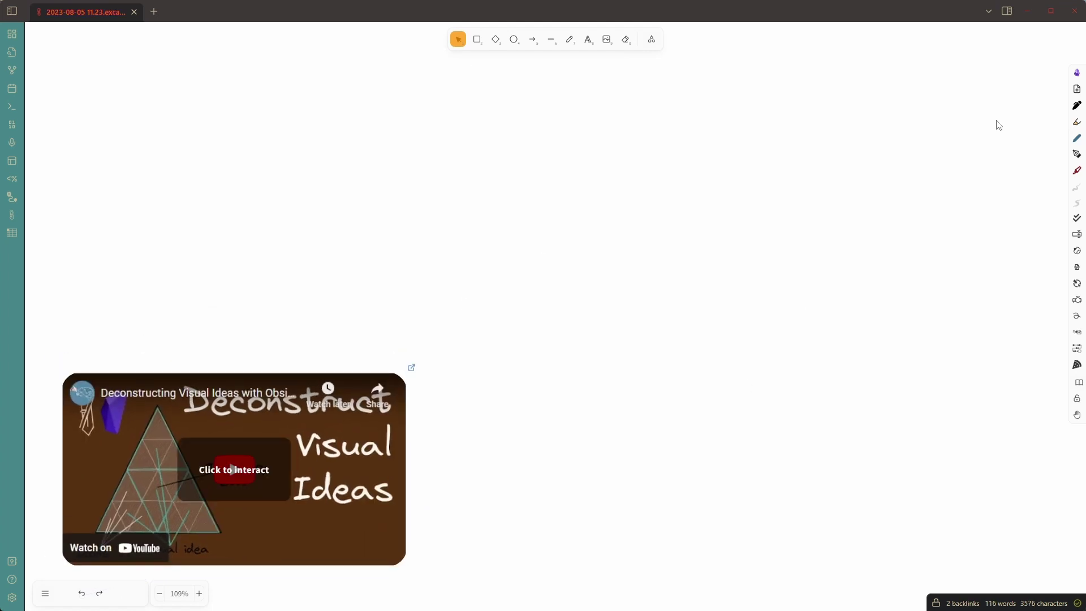
Insert "Emergence - the myth of the ant queen.md" from the vault as an image anchored to 100% of original size, and place it beside the video
click(1077, 90)
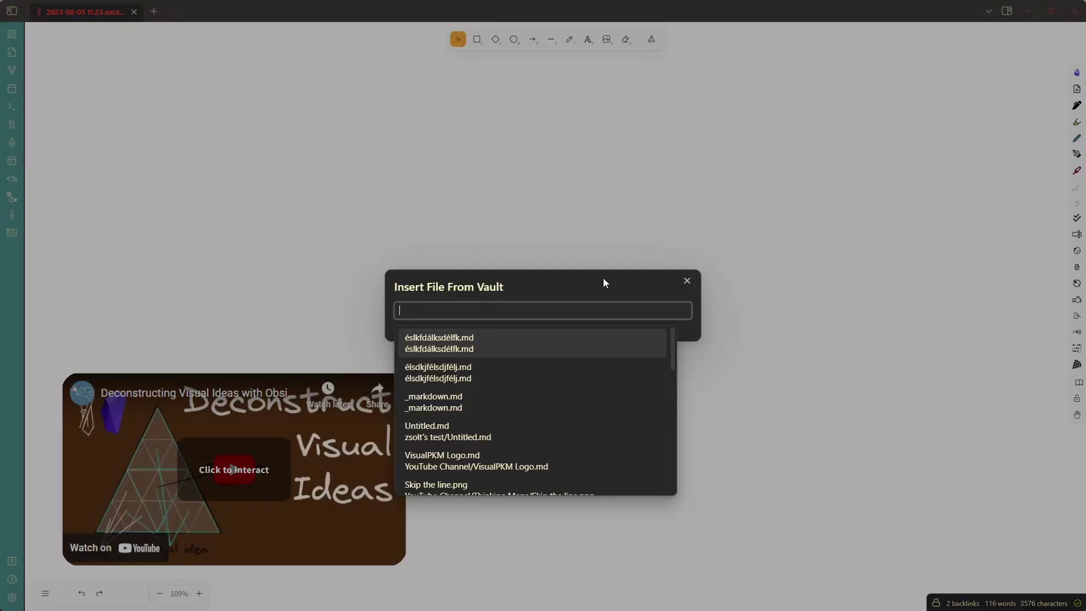
text(ant que)
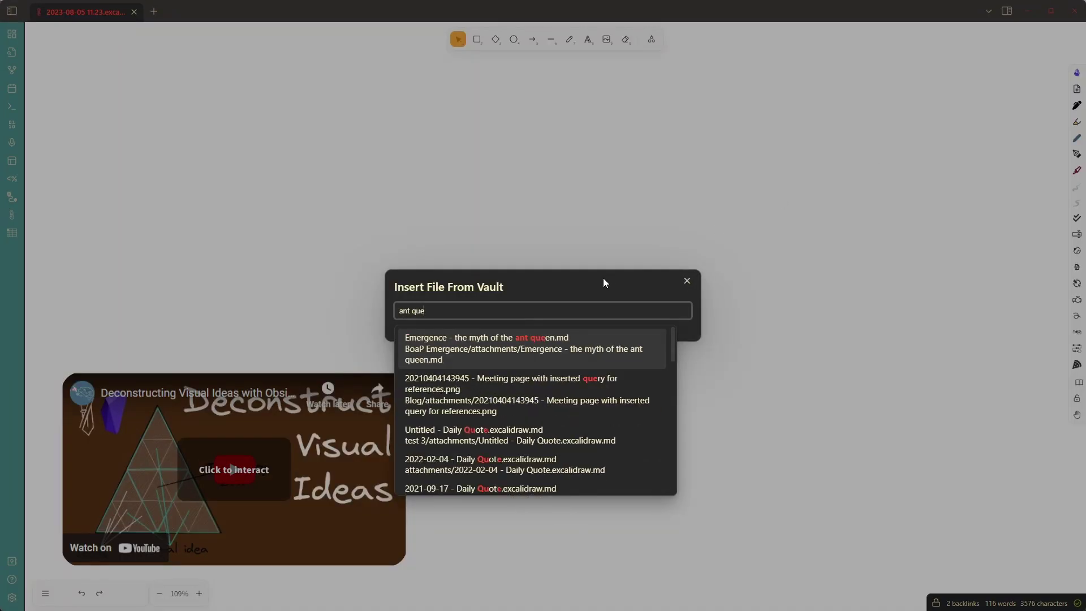
click(494, 342)
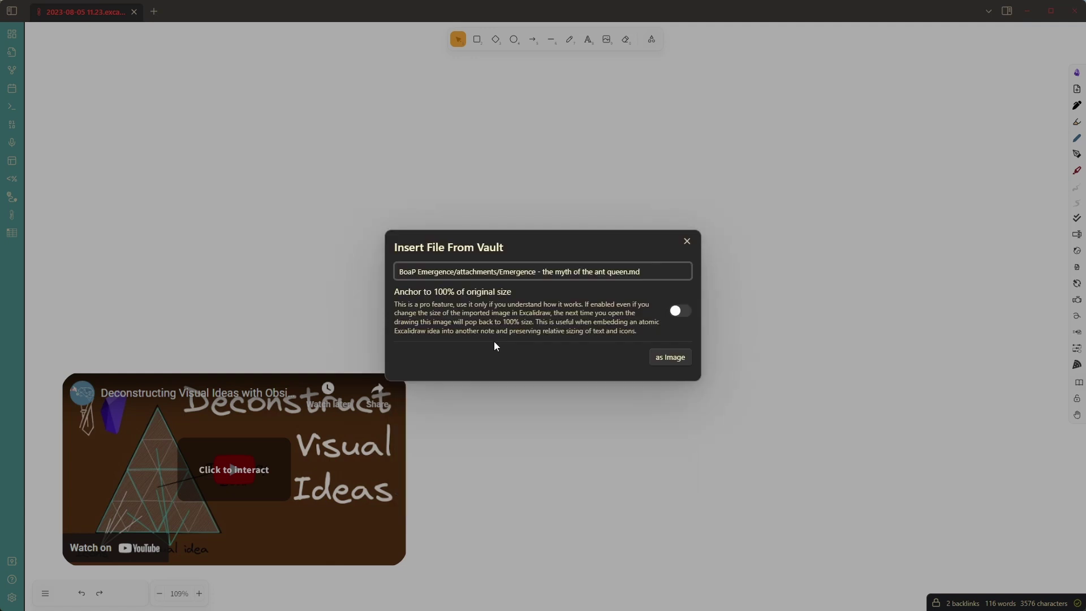
click(685, 311)
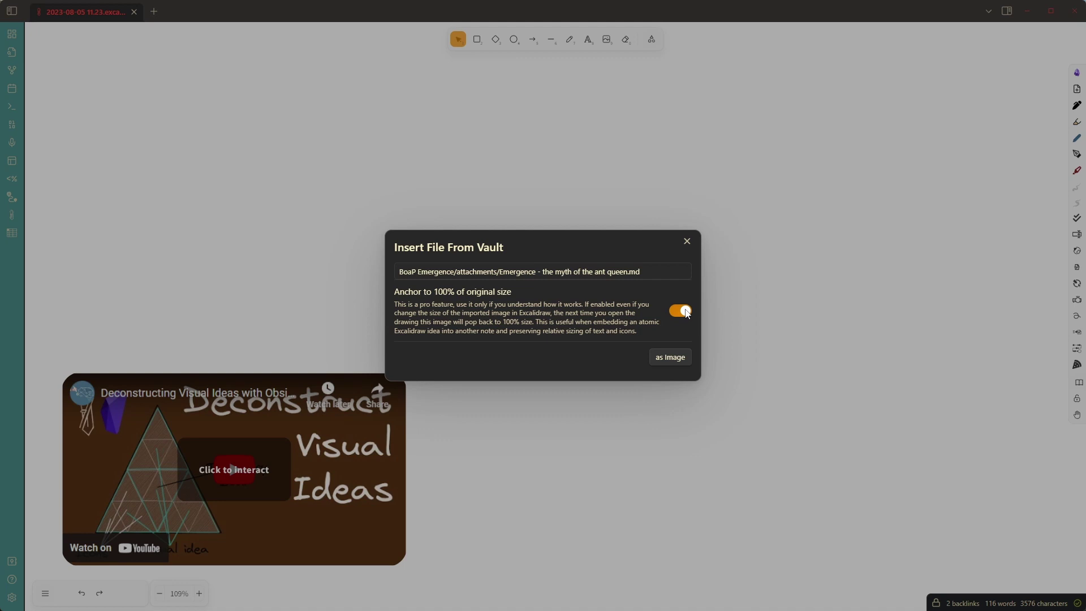
click(670, 357)
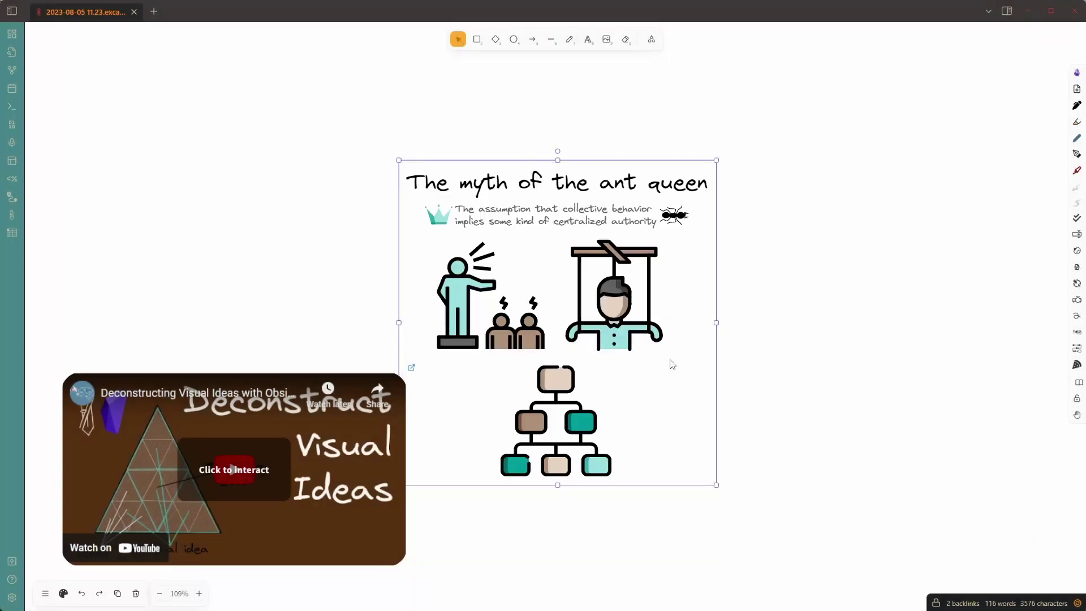
mouse_move(570, 295)
mouse_down()
mouse_move(607, 349)
mouse_move(601, 362)
mouse_up()
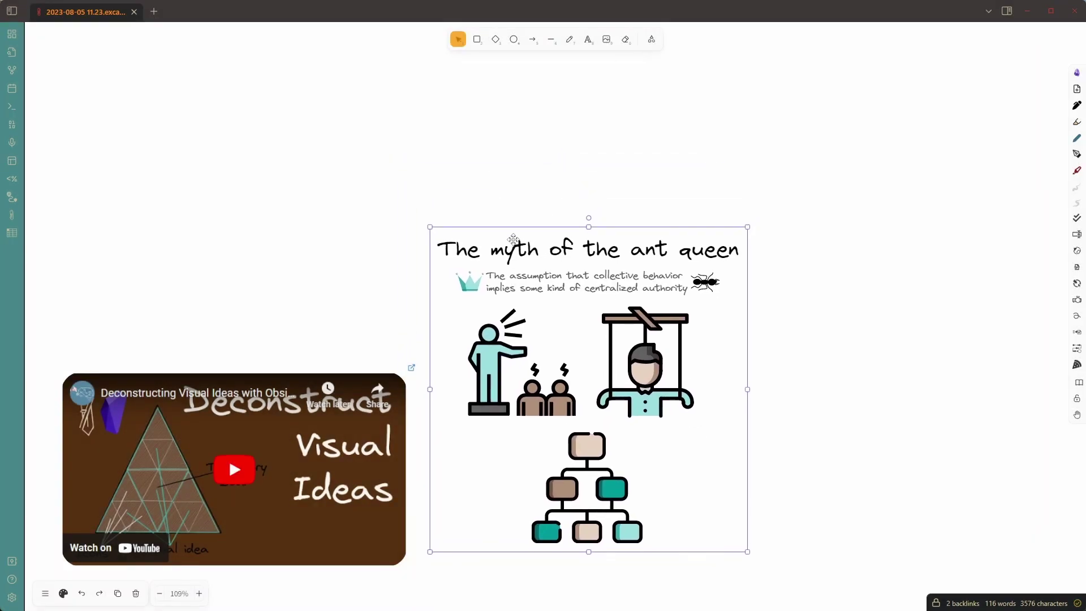
drag(747, 227, 723, 233)
Add the text "this text size is equal" above the ant queen image
click(589, 39)
click(515, 188)
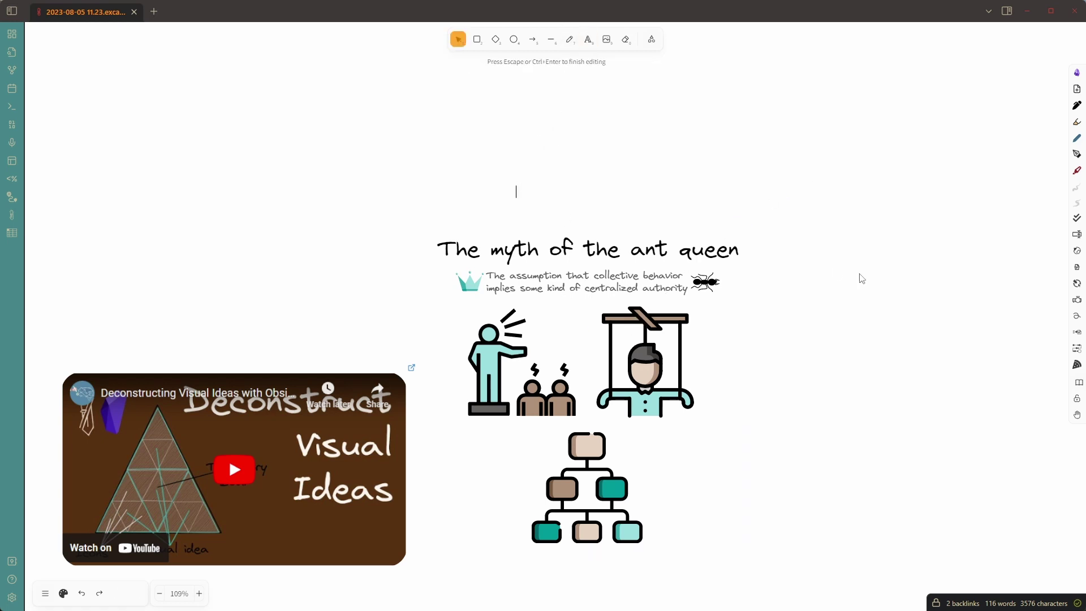
text(this text size is equal)
click(829, 208)
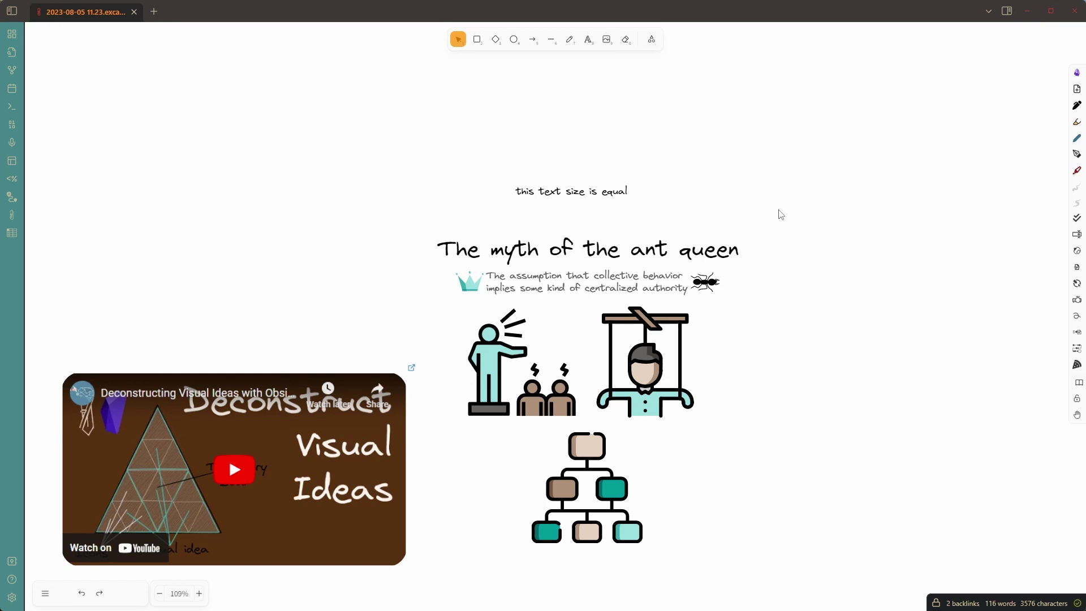
Compare the added text's size by placing it over the ant queen image's subtitle, and delete the text
drag(608, 193, 651, 275)
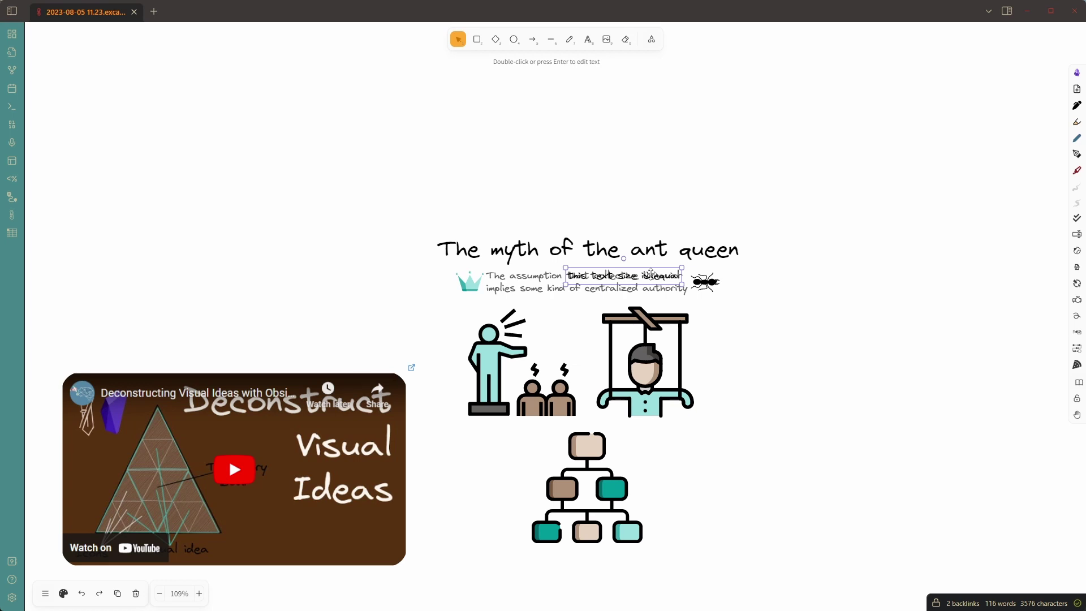
drag(608, 275, 591, 182)
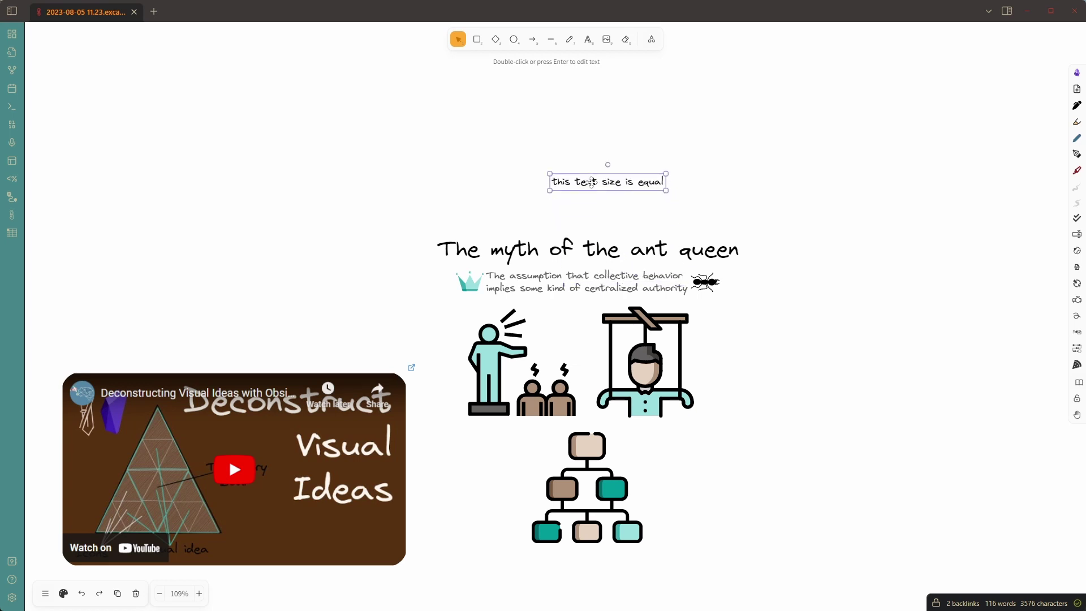
key(Delete)
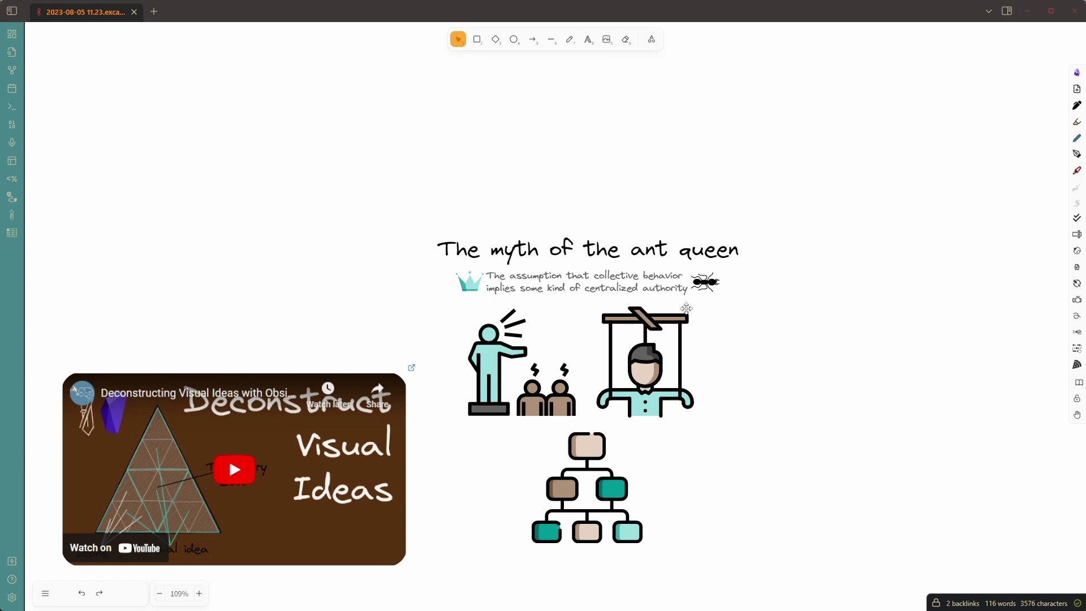
In the drawing's Markdown source, remove "|100%" from the ant queen link under Embedded files, and return to the drawing view
right_click(57, 17)
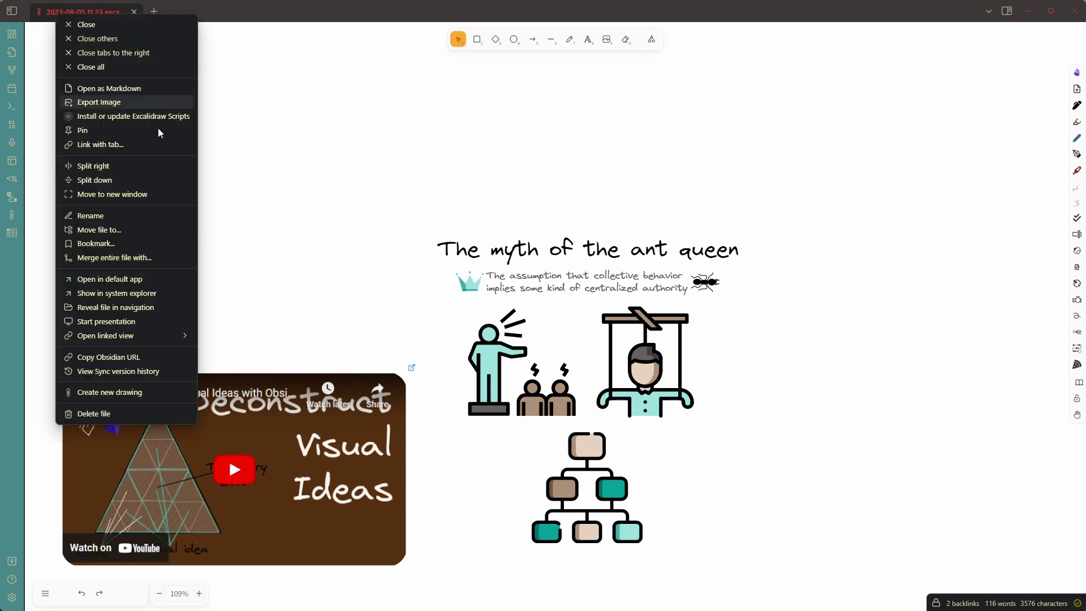
click(136, 89)
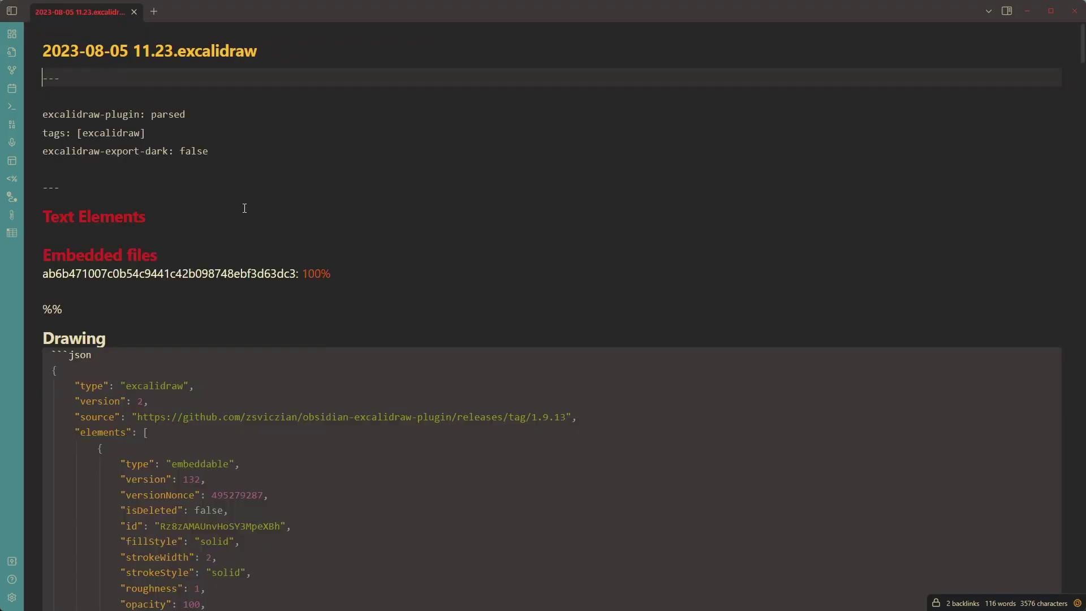
click(460, 280)
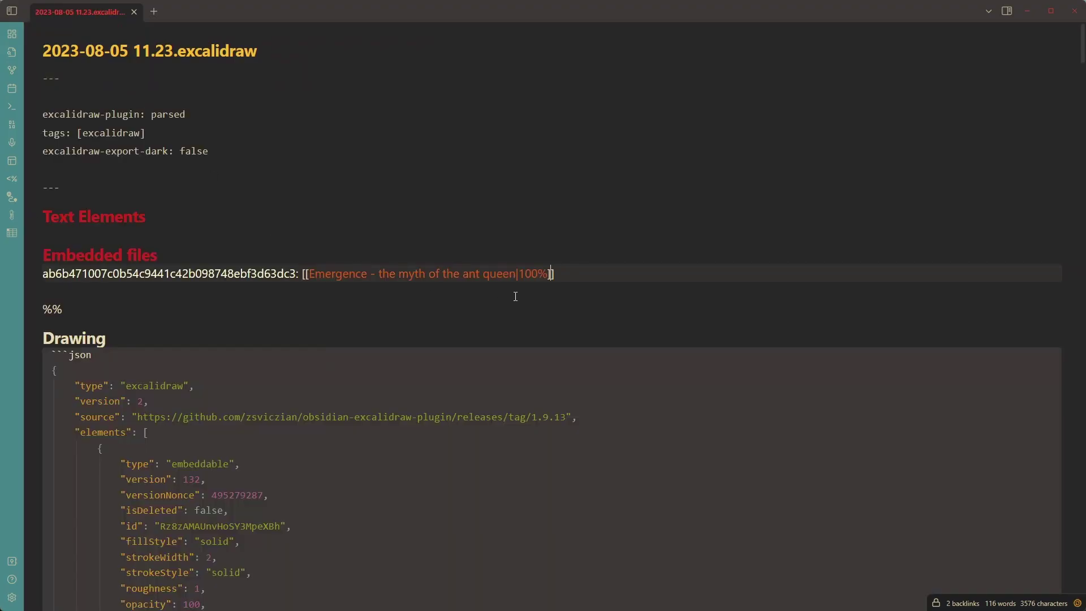
key(shift+Left)
key(shift+Left)
key(shift+Left)
key(shift+Left)
key(shift+Left)
key(BackSpace)
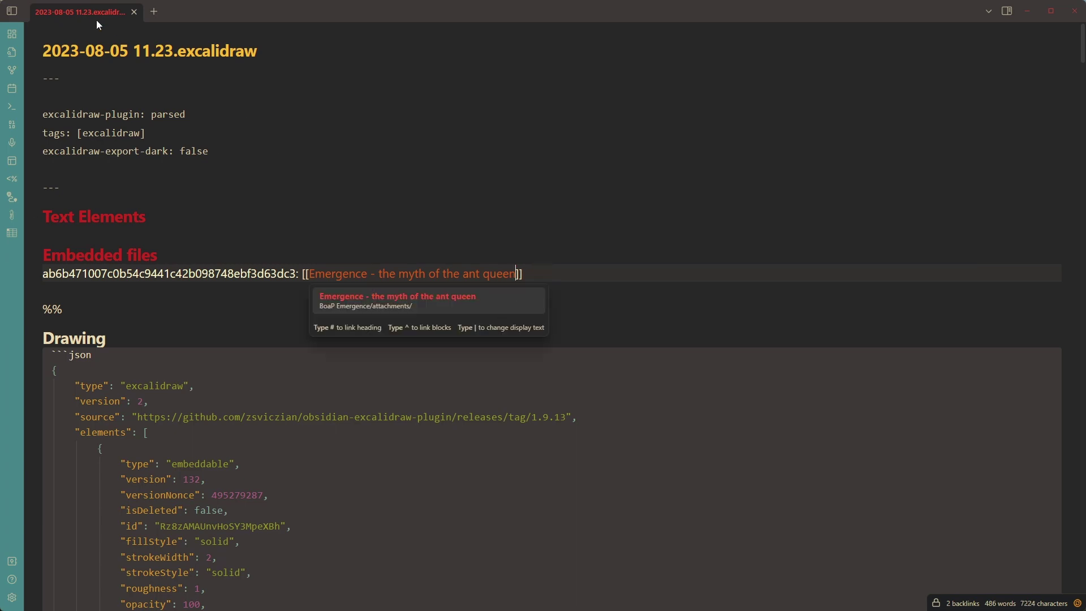
right_click(93, 9)
click(175, 83)
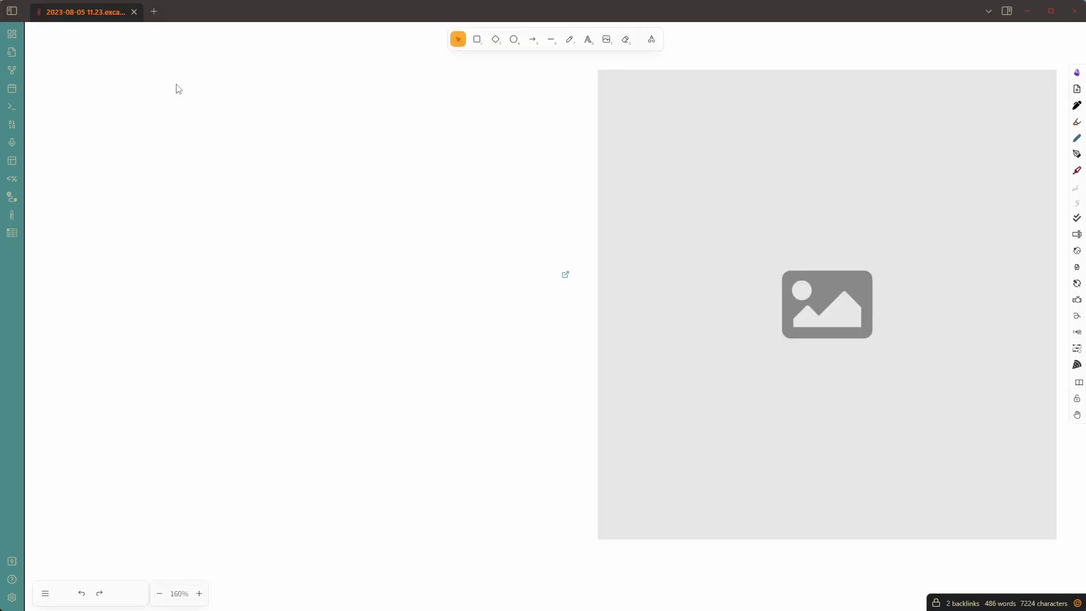
Shrink the ant queen image and move it over the video's upper edge, and delete the image
click(628, 146)
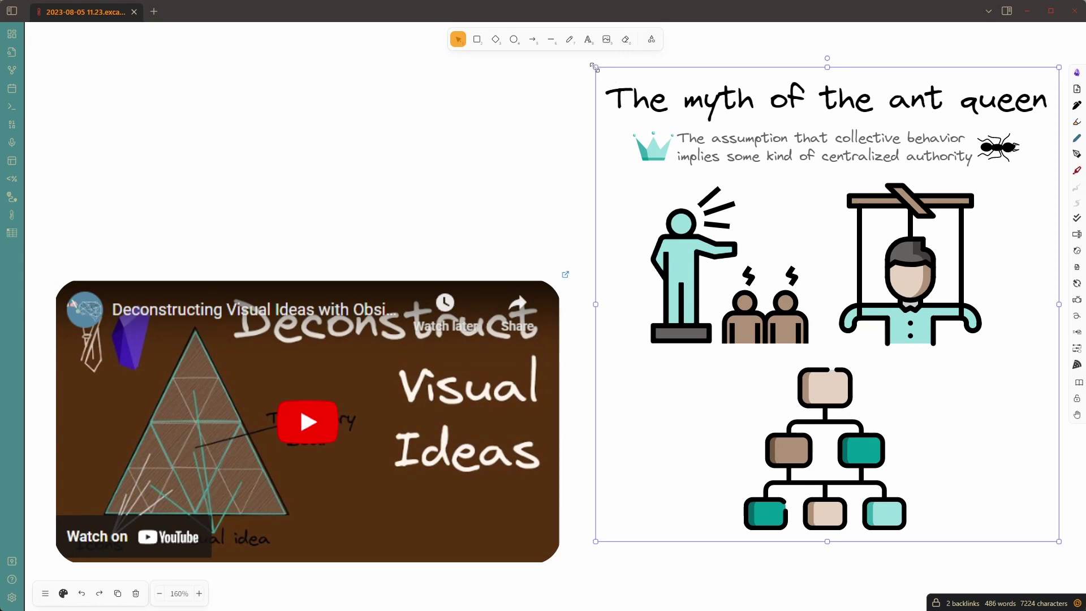
drag(594, 67, 780, 256)
drag(879, 305, 389, 153)
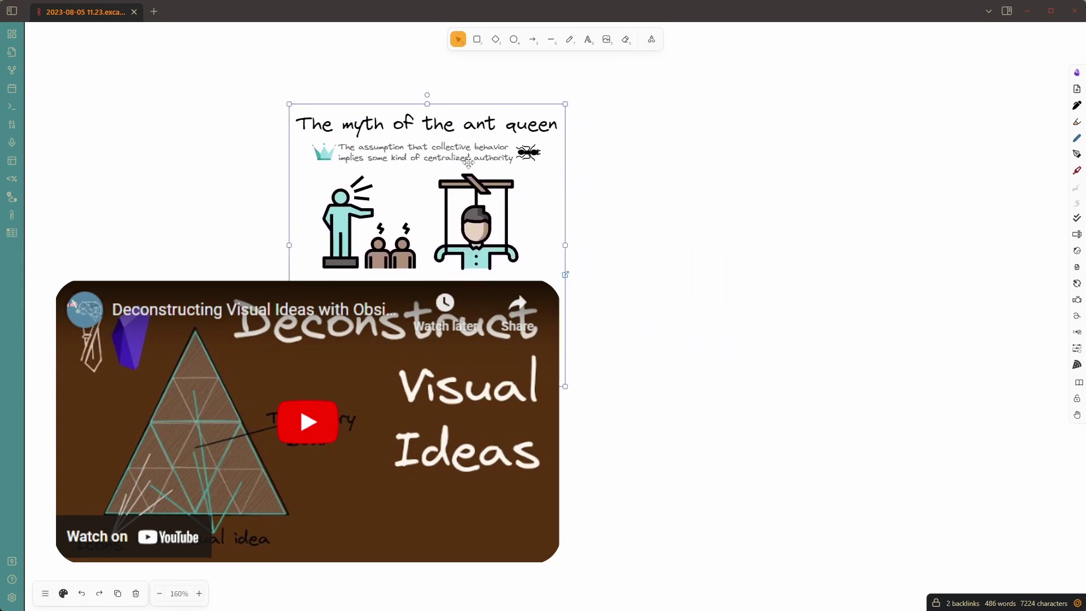
key(Delete)
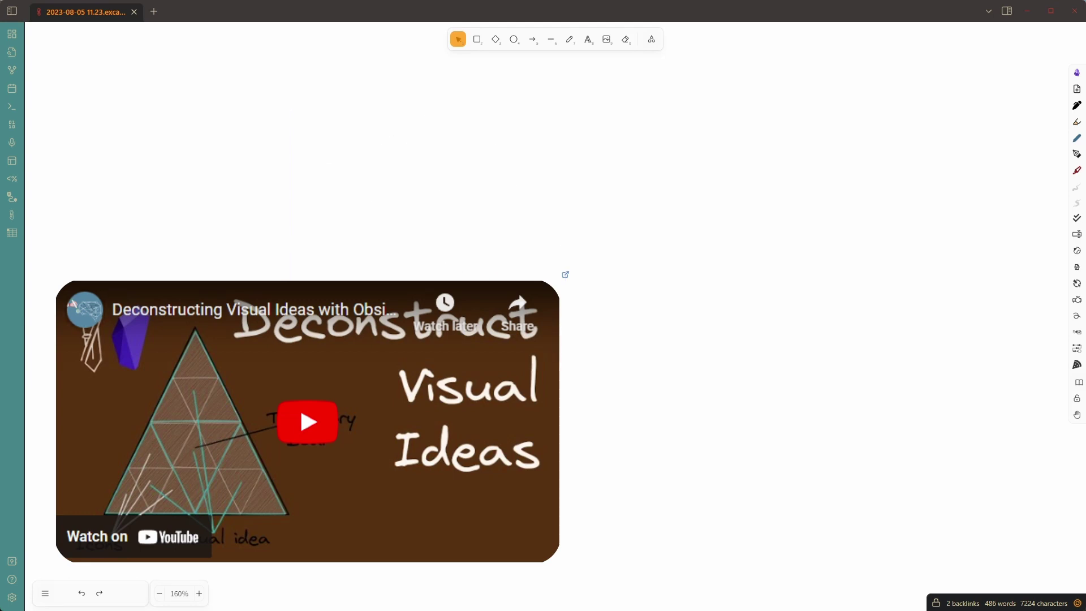
click(701, 377)
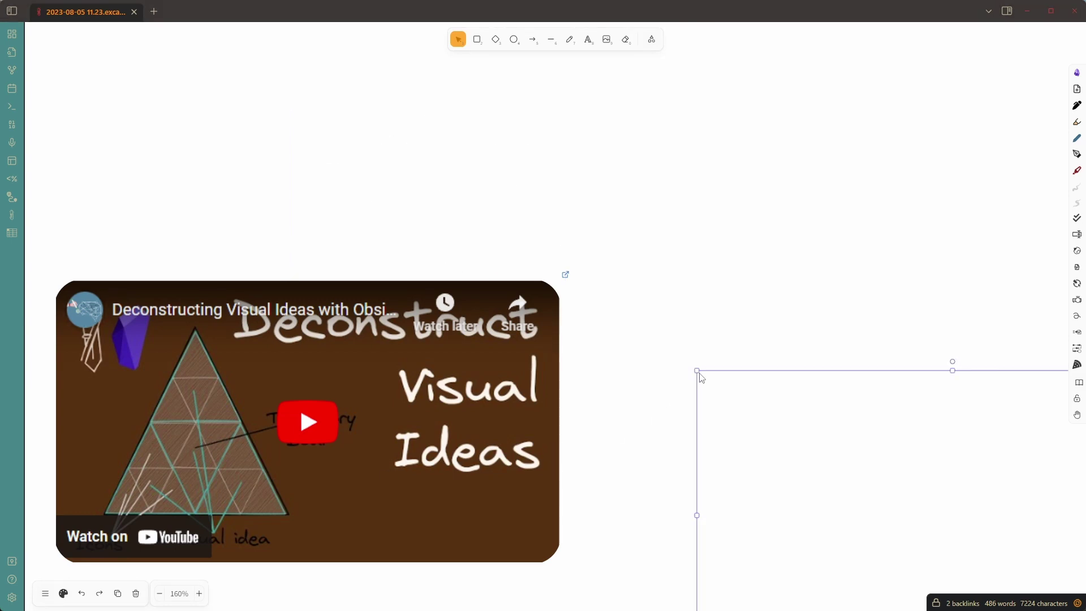
drag(737, 429, 601, 339)
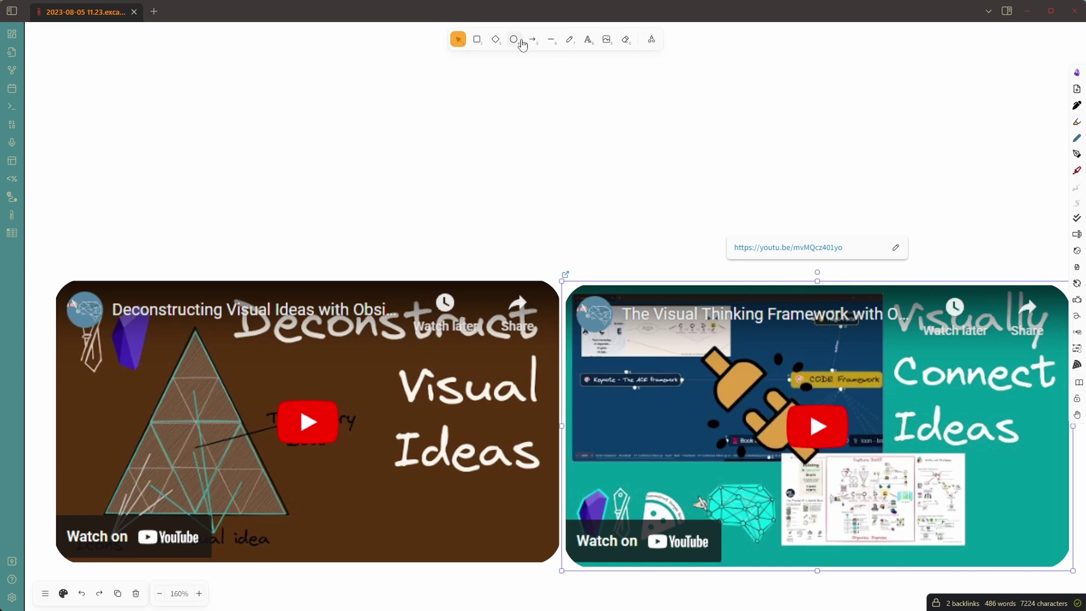
Draw a rounded rectangle above the videos with a small circle in its upper-right corner
click(477, 39)
drag(399, 87, 566, 227)
click(513, 39)
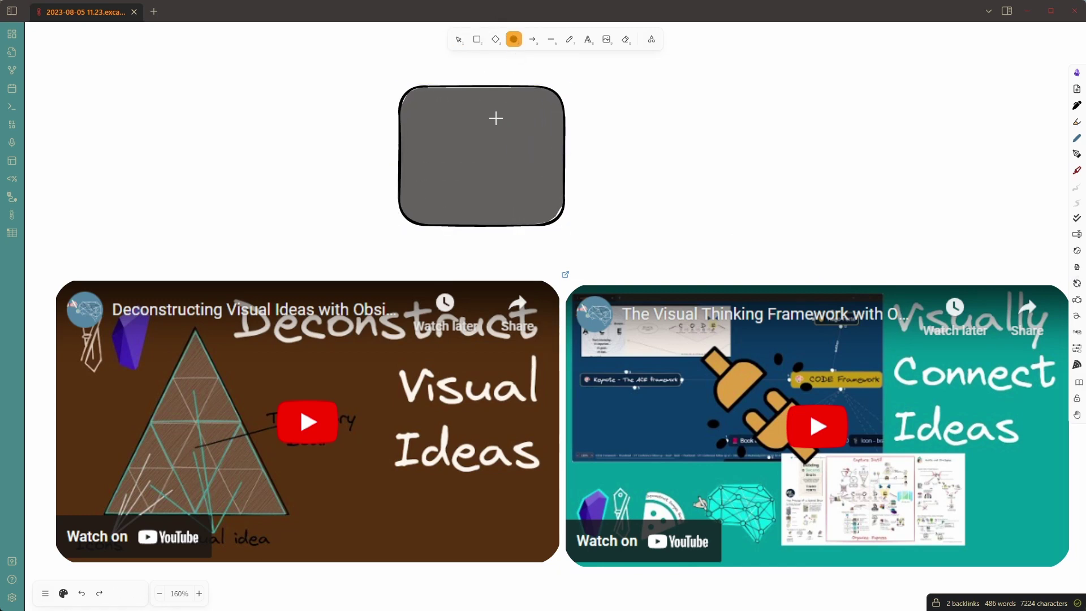
drag(490, 111, 552, 170)
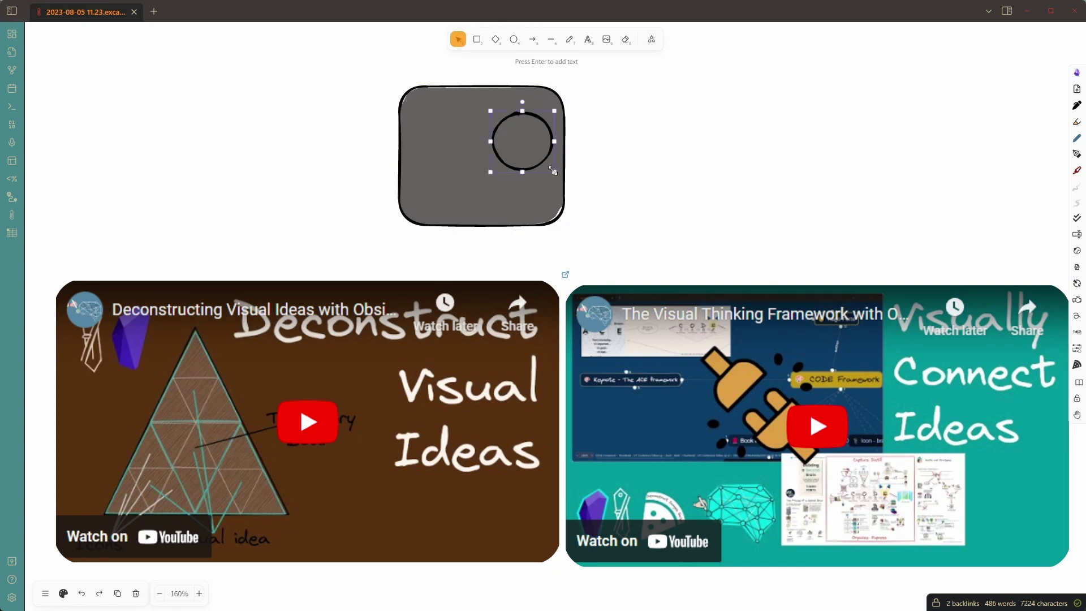
click(641, 204)
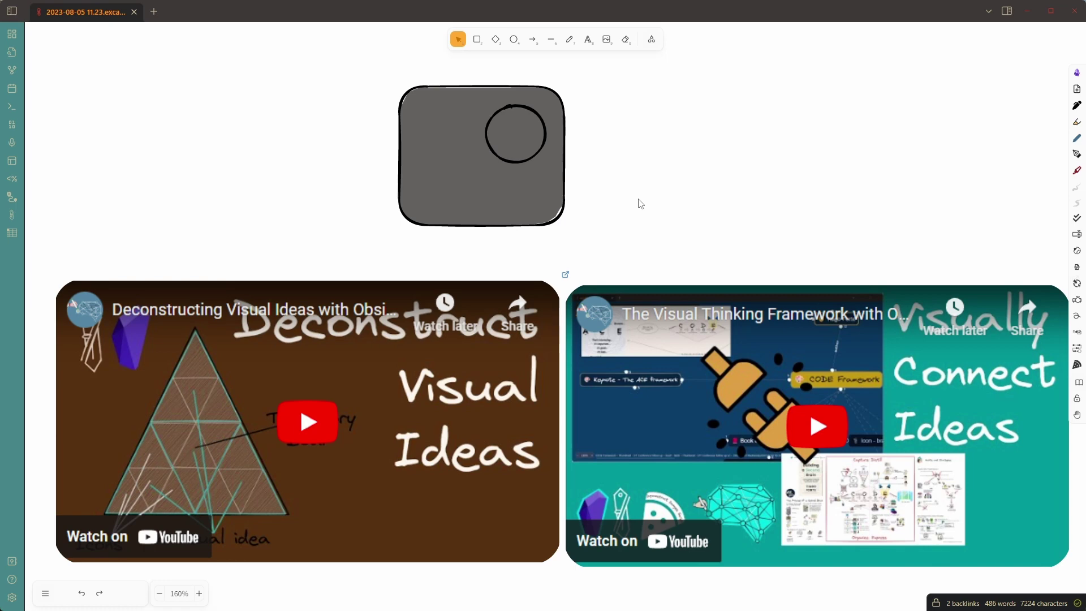
click(1077, 383)
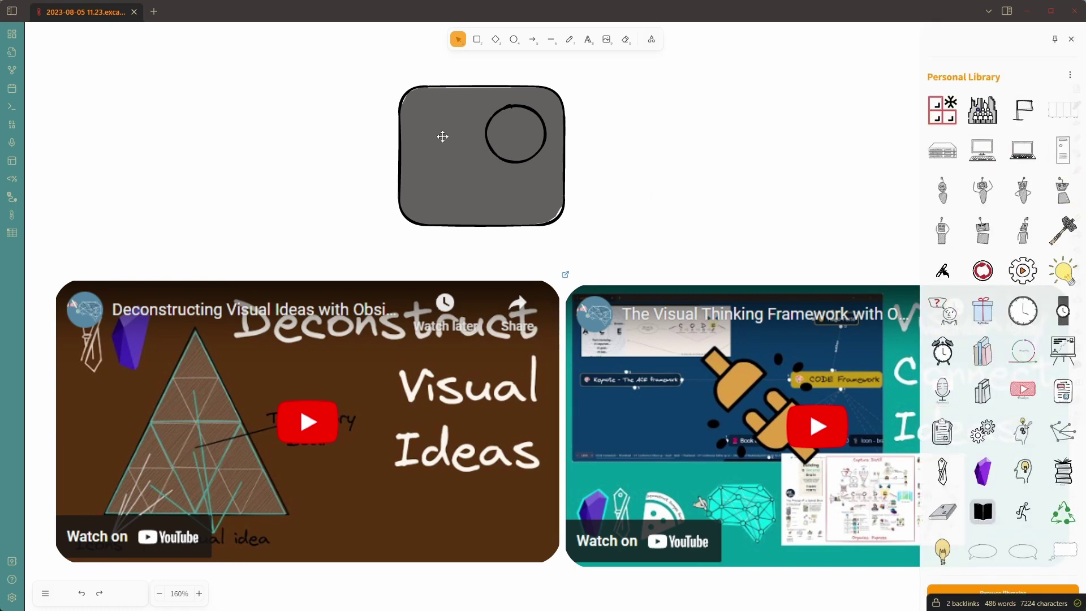
click(744, 165)
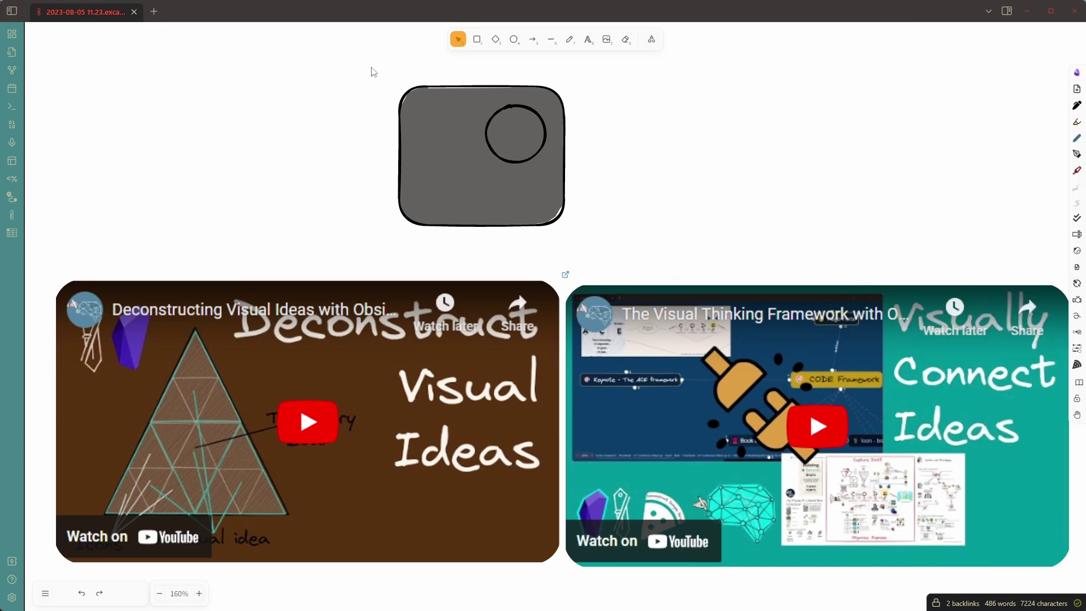
Select the rectangle with its circle and deconstruct them into a new drawing file named "demo 11"
drag(343, 65, 626, 271)
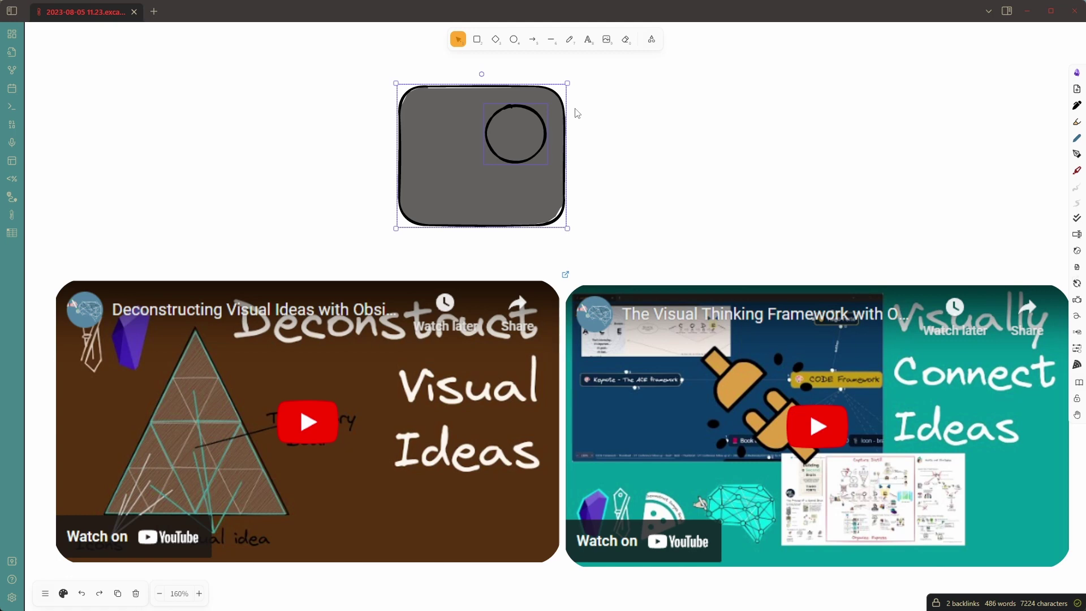
click(1077, 365)
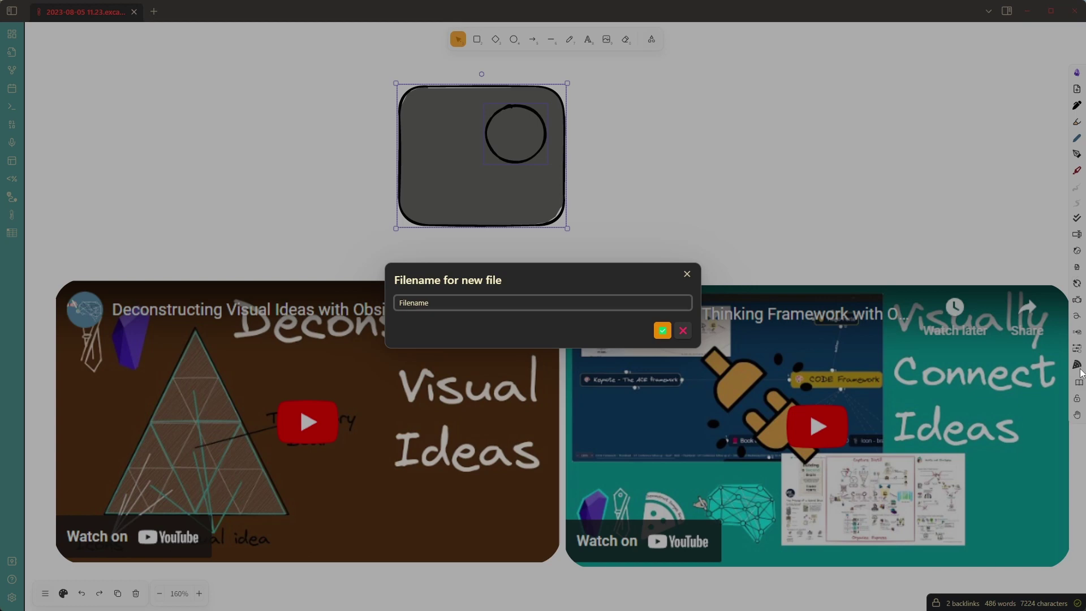
text(demo 11)
click(663, 330)
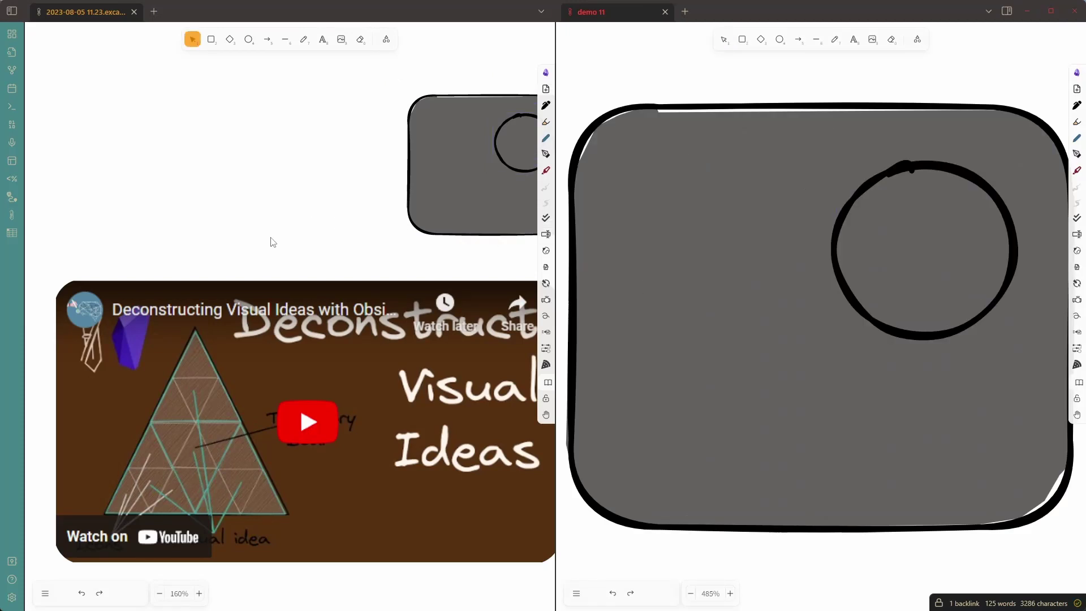
Move the embedded demo 11 image in the source drawing so it sits above the middle of the Deconstructing Visual Ideas video
click(444, 194)
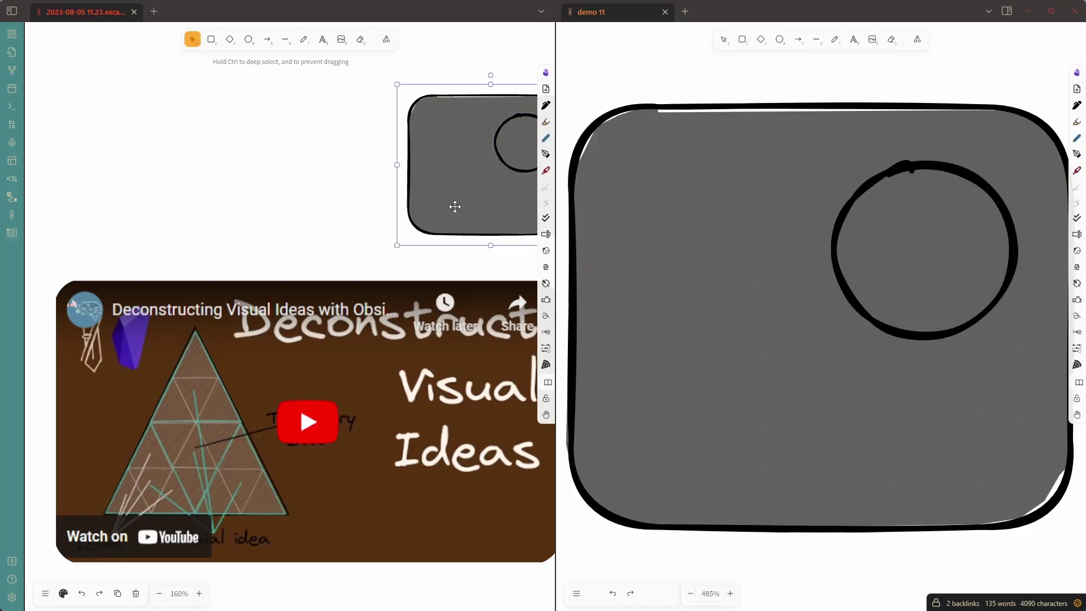
drag(455, 207, 246, 210)
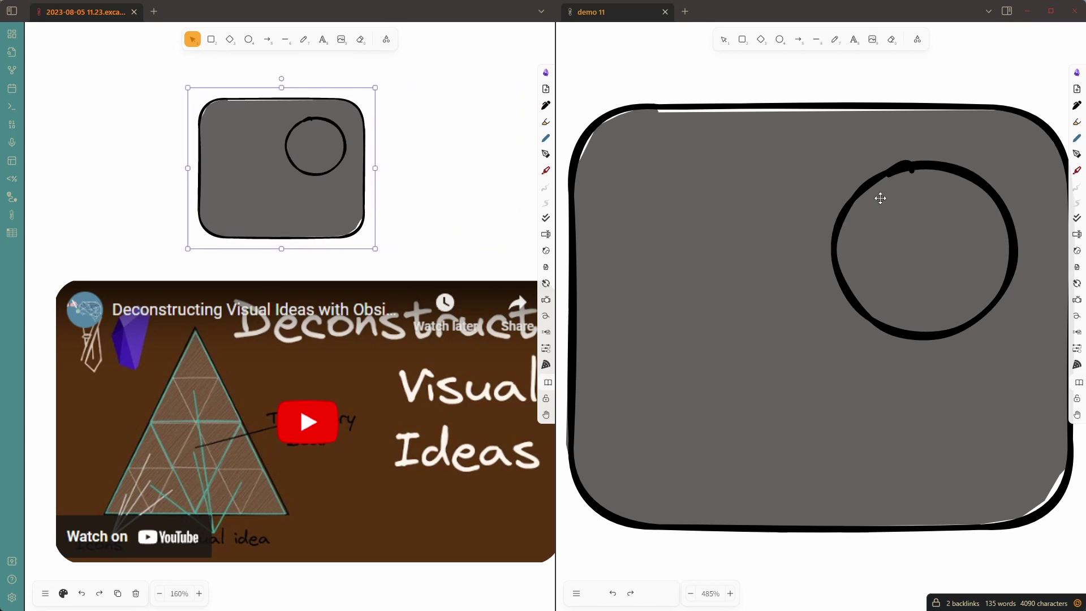
Draw a diamond below and left of the rounded rectangle in demo 11, and return to the source drawing
scroll(954, 252, down, 3)
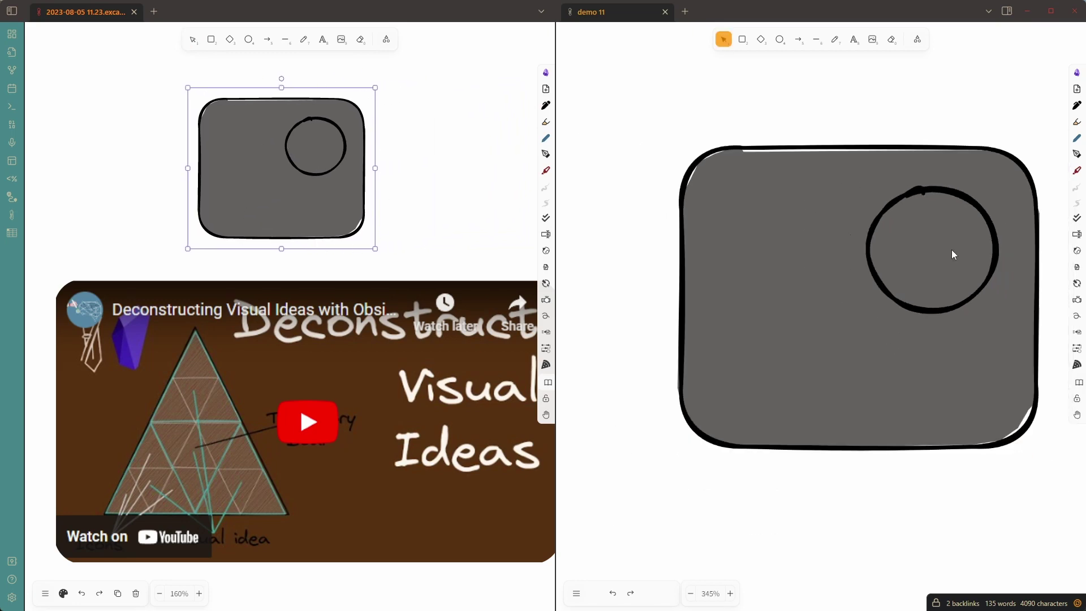
scroll(953, 254, down, 3)
click(760, 39)
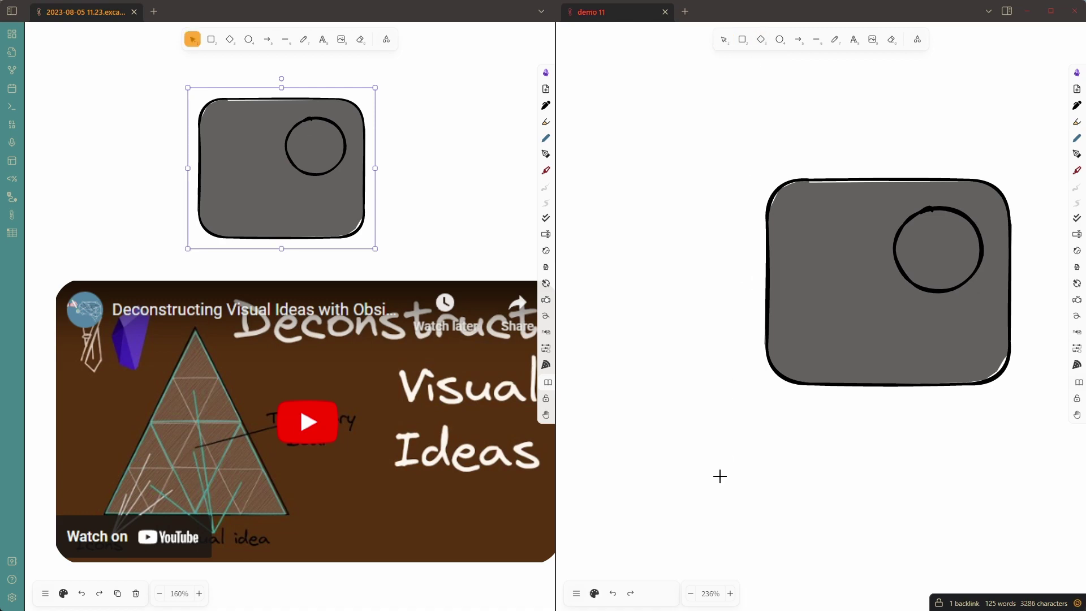
drag(649, 377, 814, 538)
drag(783, 503, 760, 500)
click(444, 154)
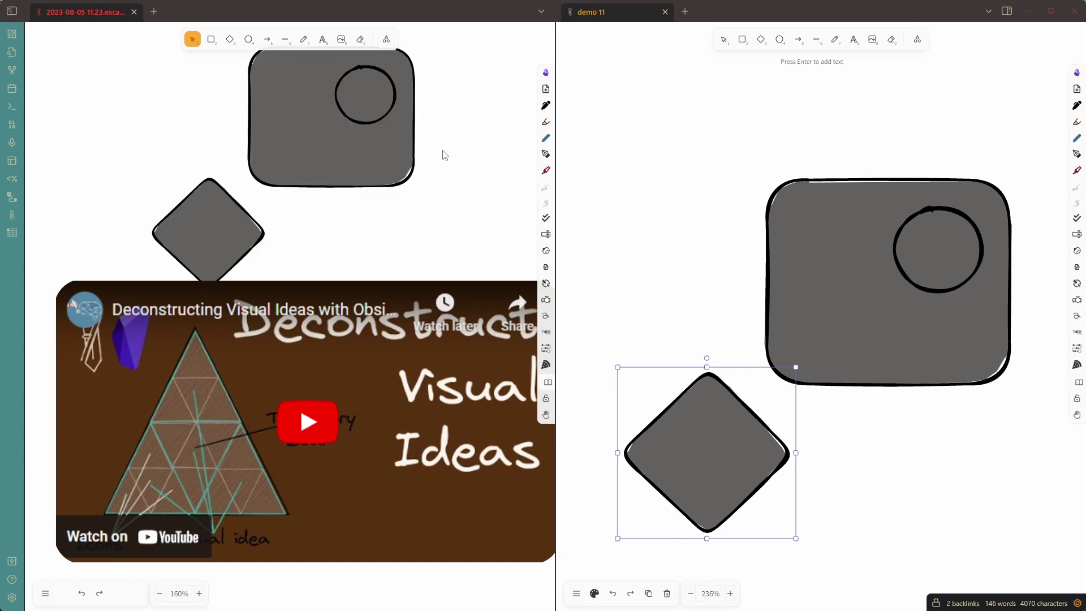
Move the embedded demo 11 image to below the Deconstructing Visual Ideas video in the source drawing
click(351, 129)
drag(352, 128, 369, 78)
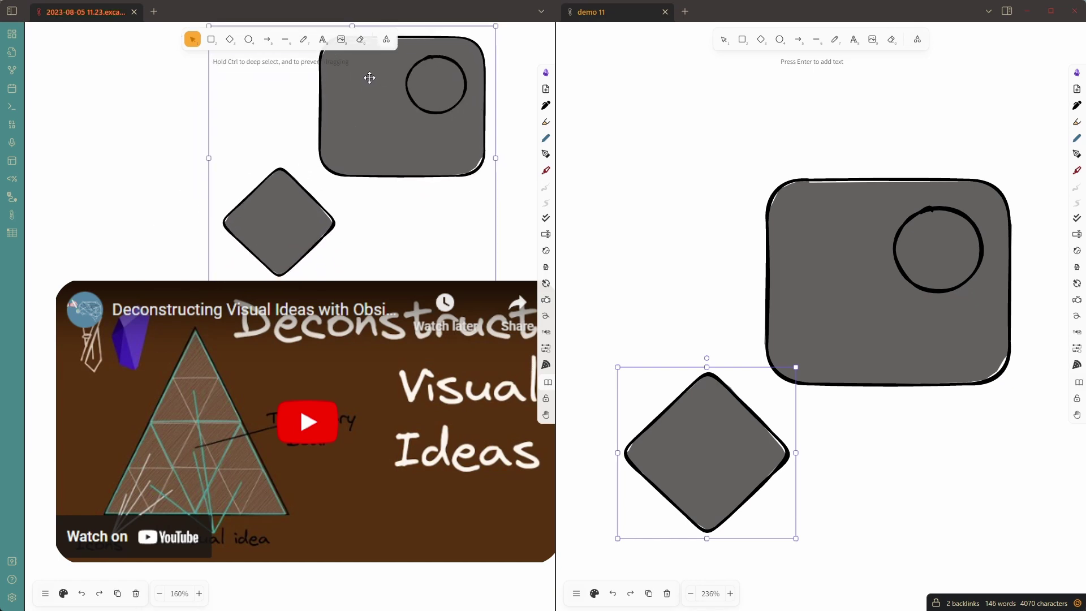
ctrl+scroll(396, 105, down, 5)
drag(370, 122, 304, 475)
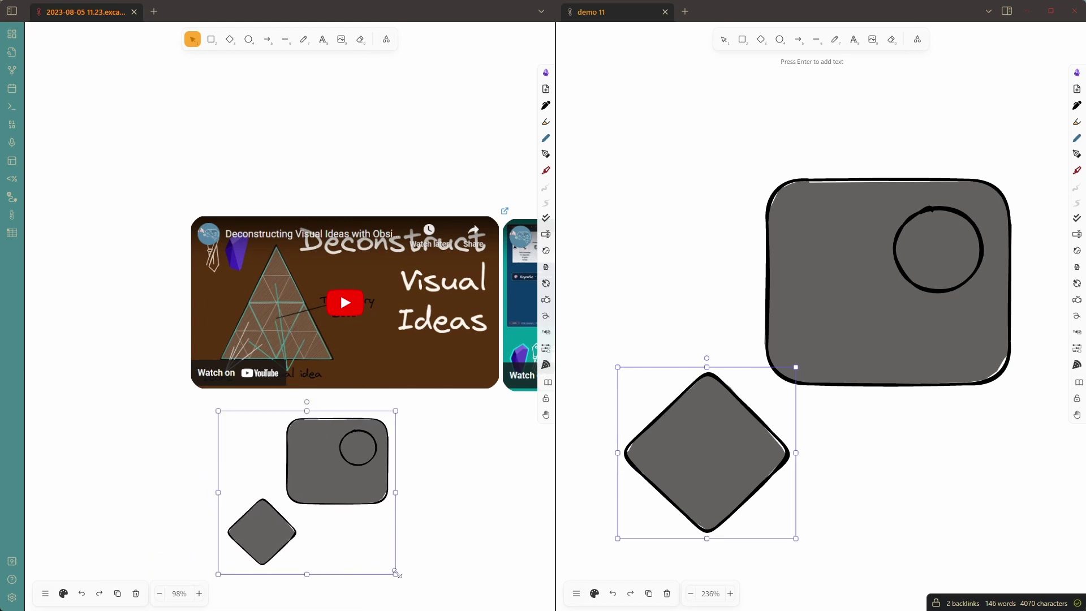
Try to shrink the embedded demo 11 image from two opposite corners, and move it back above the video
drag(396, 574, 285, 478)
drag(217, 411, 257, 494)
drag(368, 494, 287, 133)
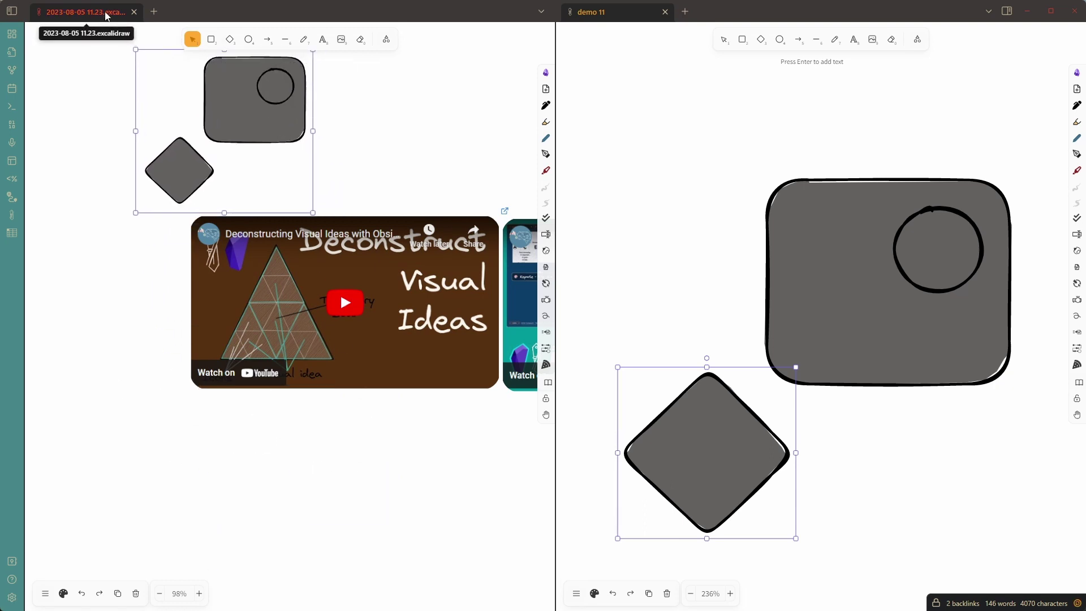
Examine the |100% part of the demo 11 link under Embedded files in the source drawing's Markdown, and return to the drawing view
right_click(107, 16)
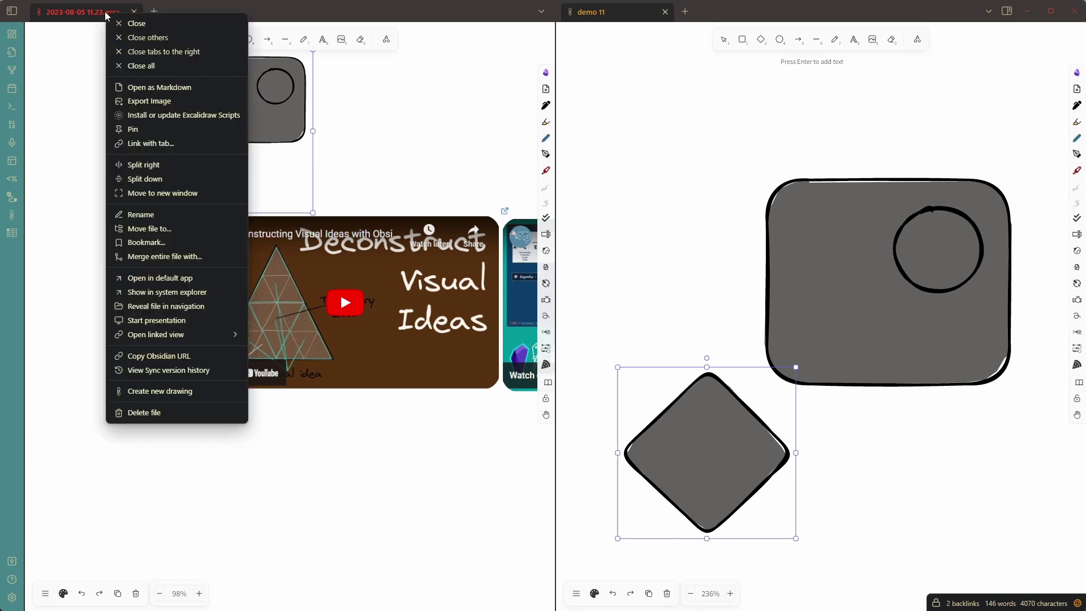
click(181, 88)
click(360, 267)
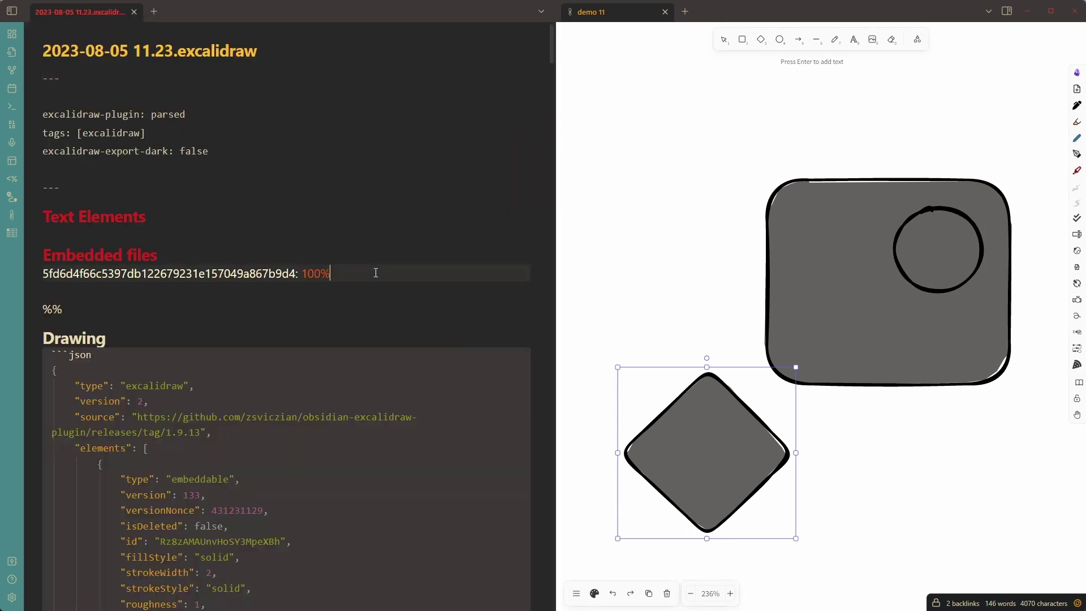
drag(360, 274, 387, 274)
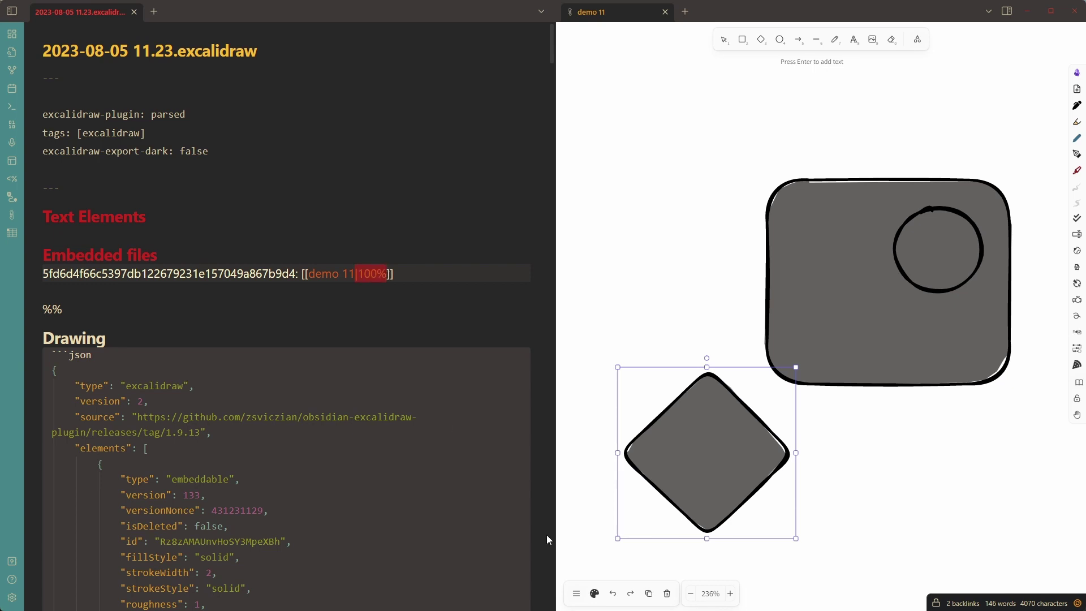
right_click(107, 12)
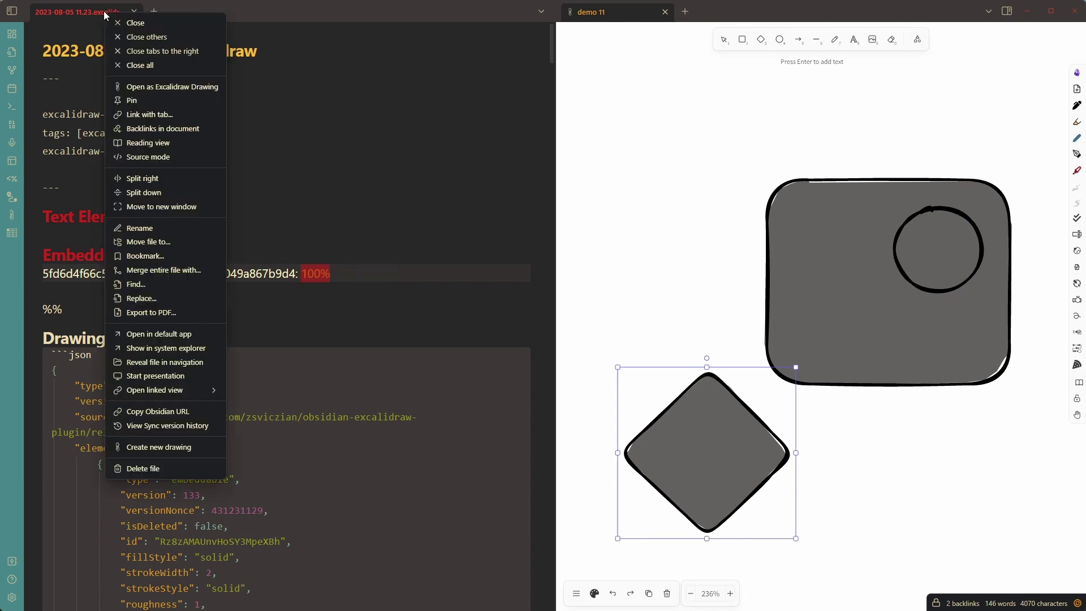
click(166, 88)
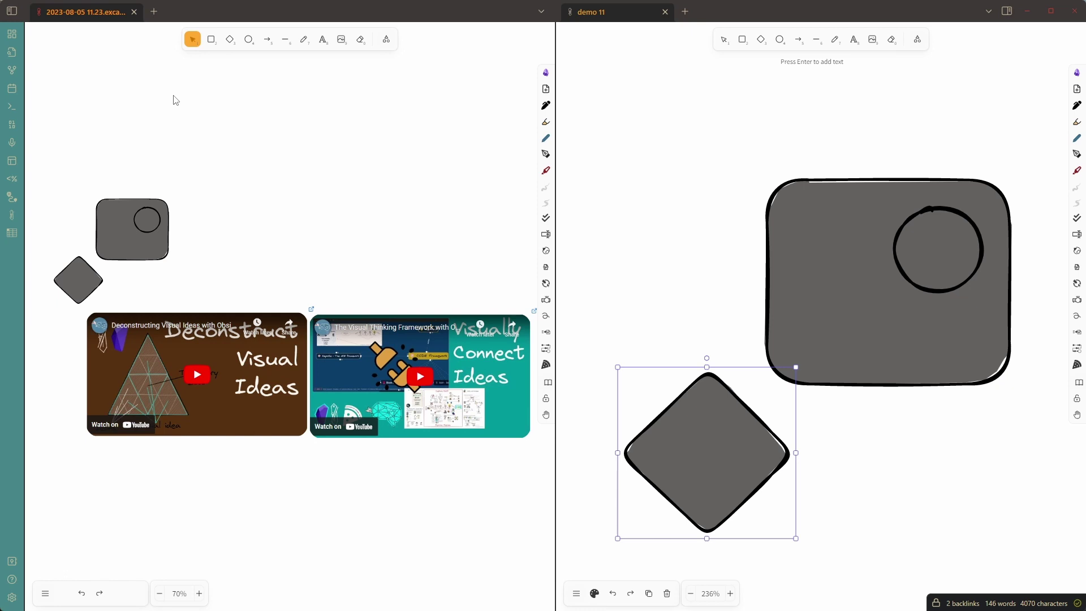
Move the embedded demo 11 image above the gap between the two videos and try to enlarge it from its upper-right corner
drag(125, 250, 320, 236)
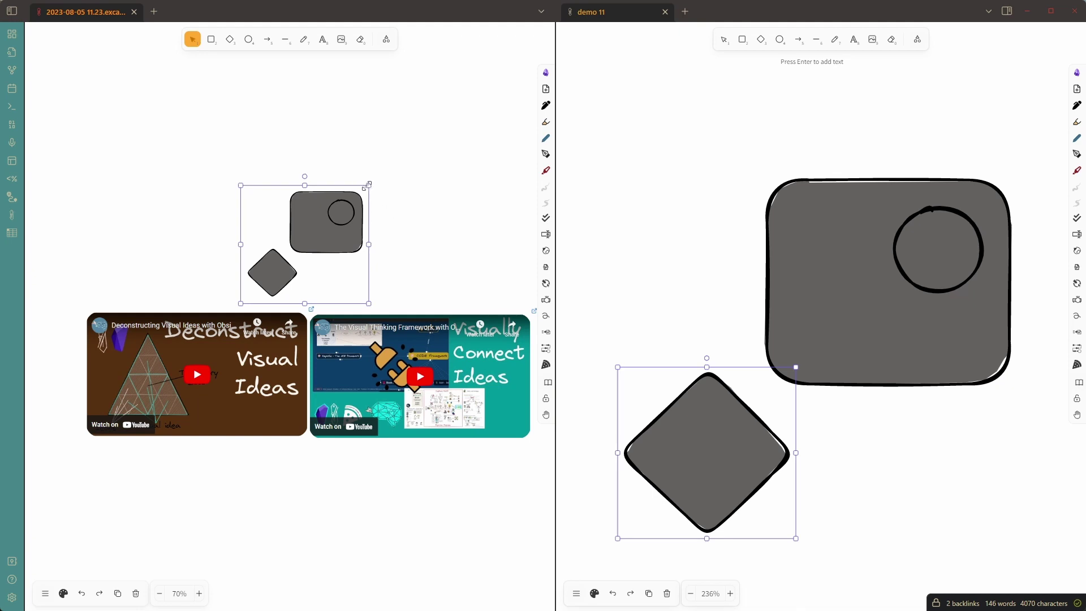
drag(367, 185, 417, 152)
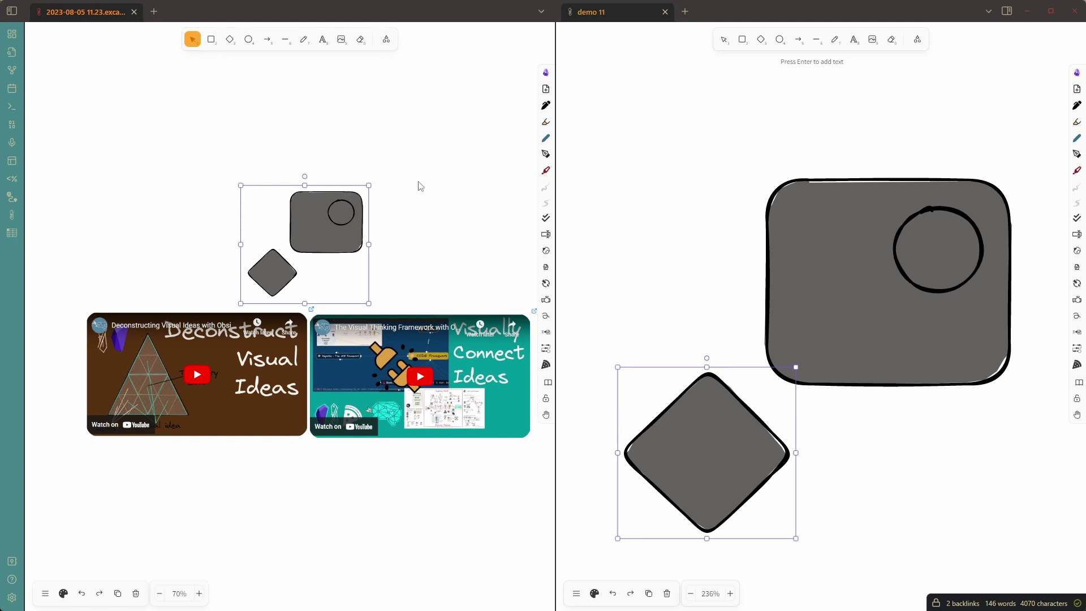